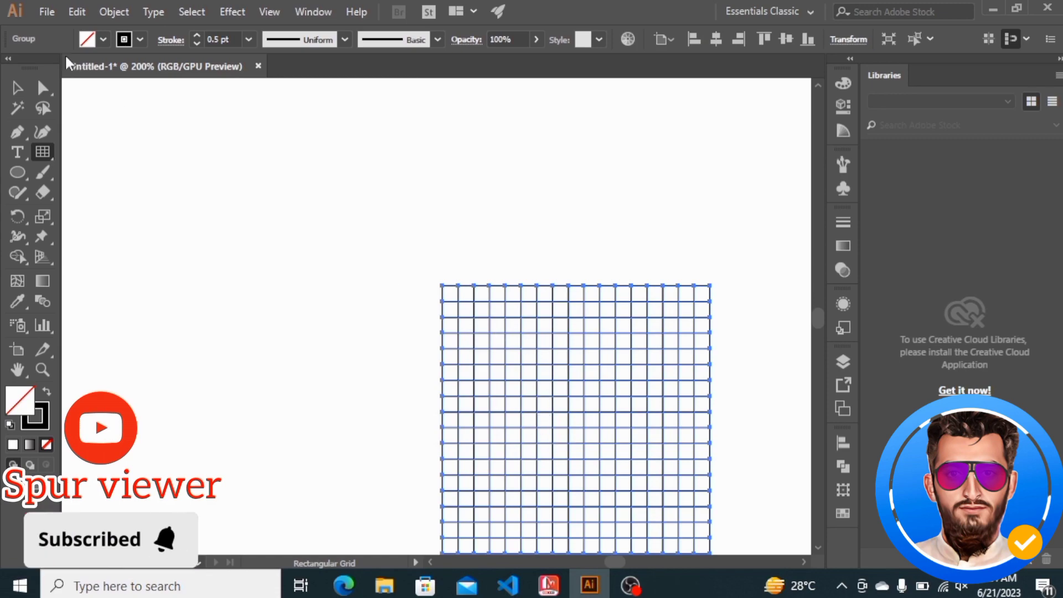
Align the rectangular grid to the artboard's horizontal and vertical centre.
click(17, 87)
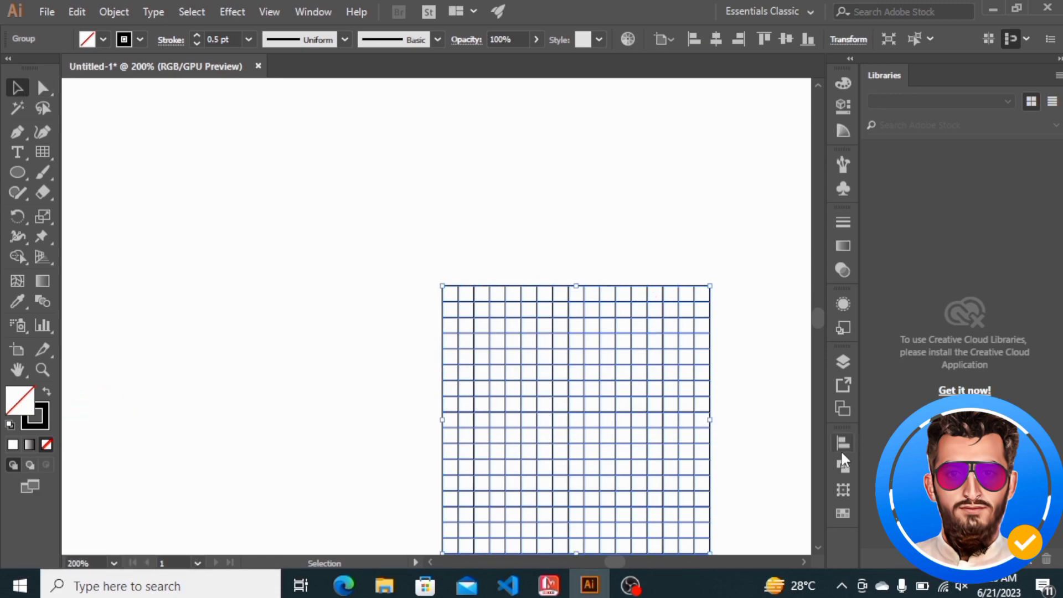
click(841, 449)
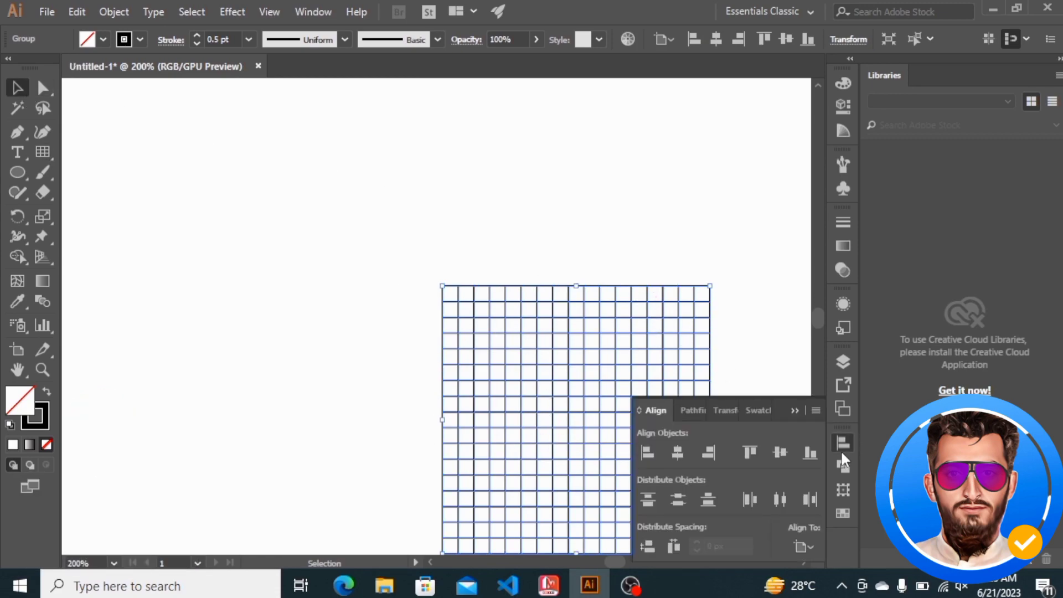
click(684, 454)
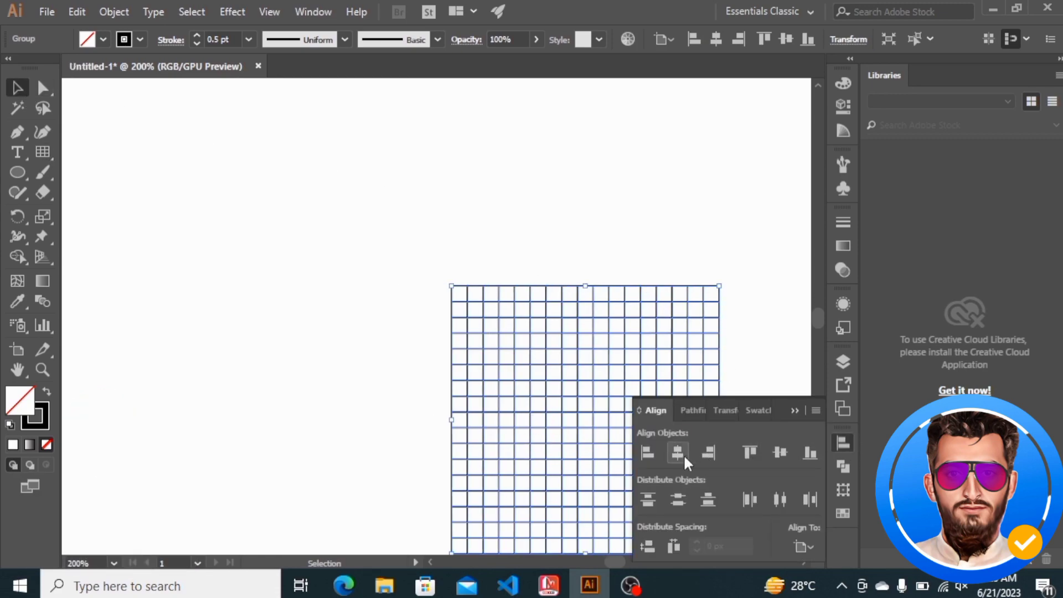
click(781, 453)
click(797, 410)
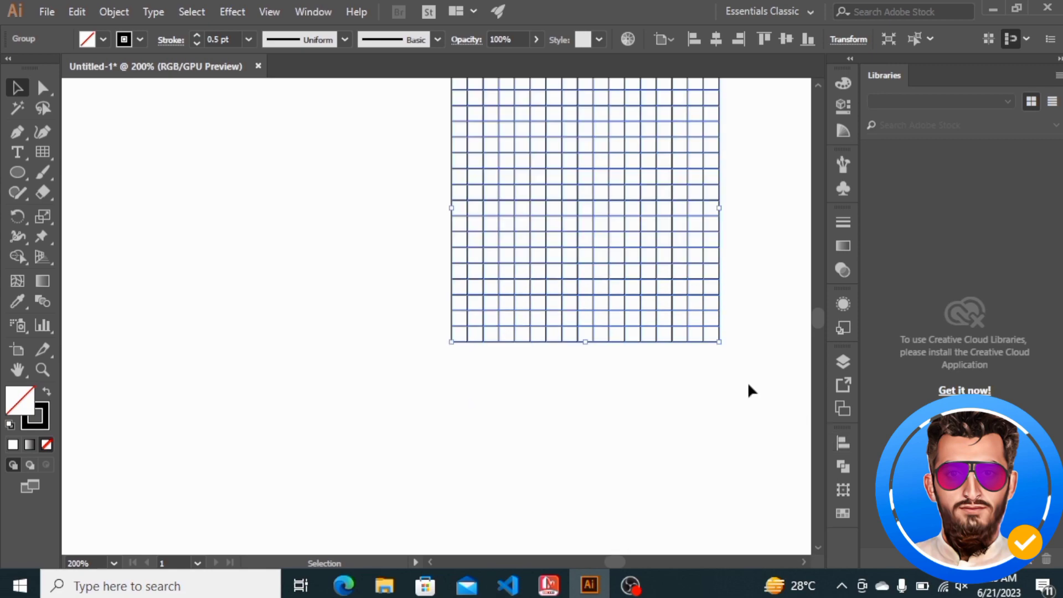
Set the rectangular grid's opacity to 37% and deselect it.
scroll(749, 387, left, 2)
scroll(751, 390, right, 5)
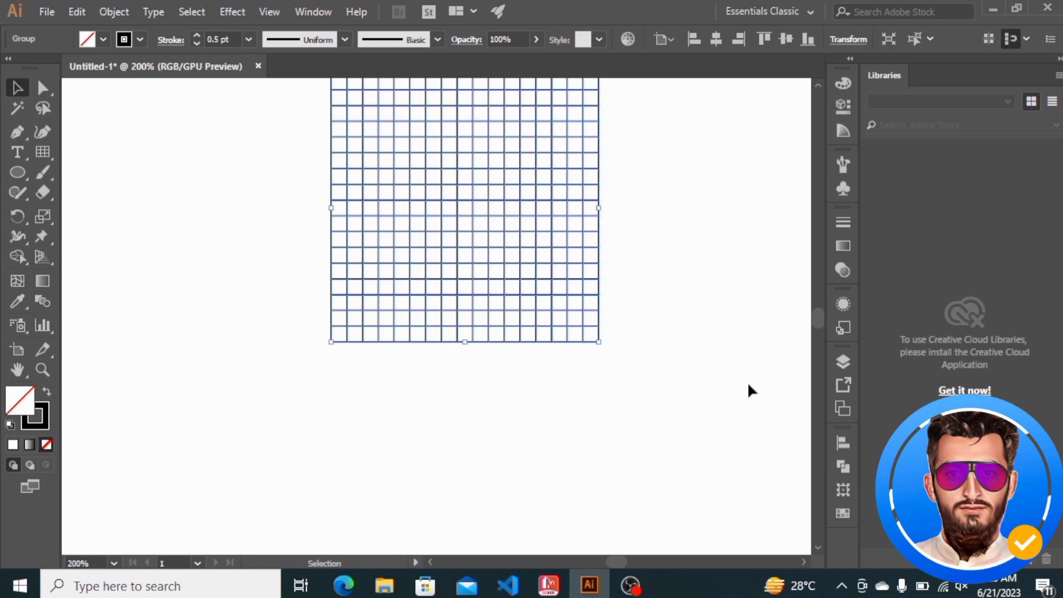
scroll(751, 390, up, 2)
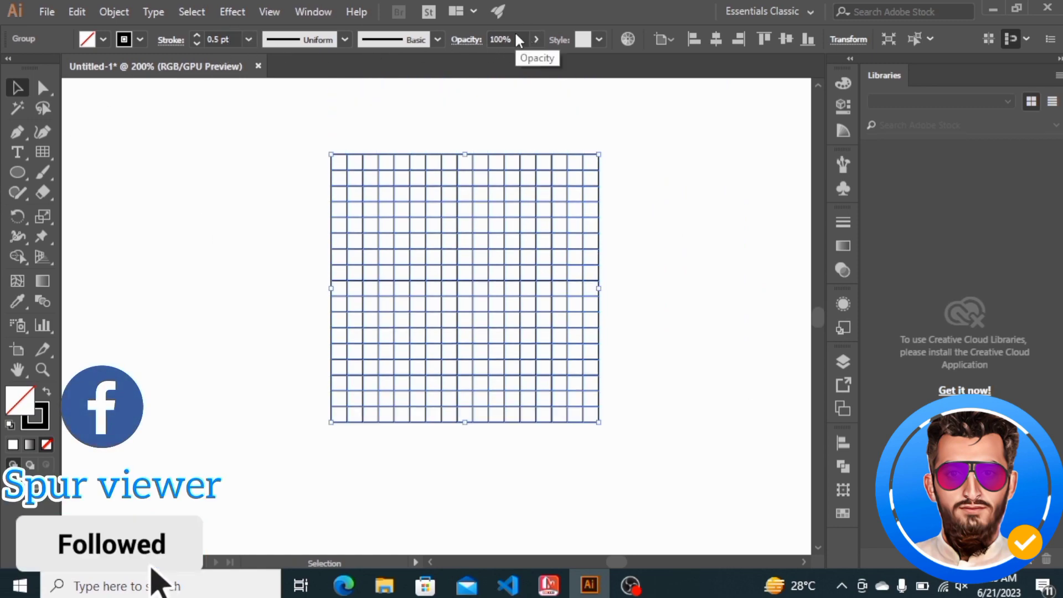
click(500, 39)
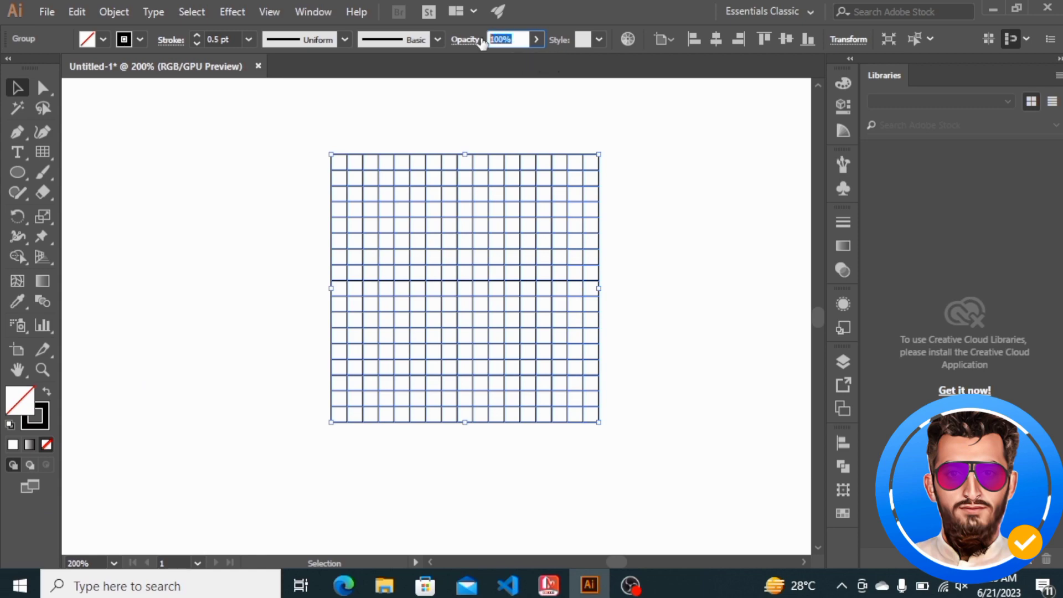
text(37)
click(260, 191)
Draw a circle from the grid's centre with the Ellipse tool, sized to reach the grid's outer edges.
click(17, 173)
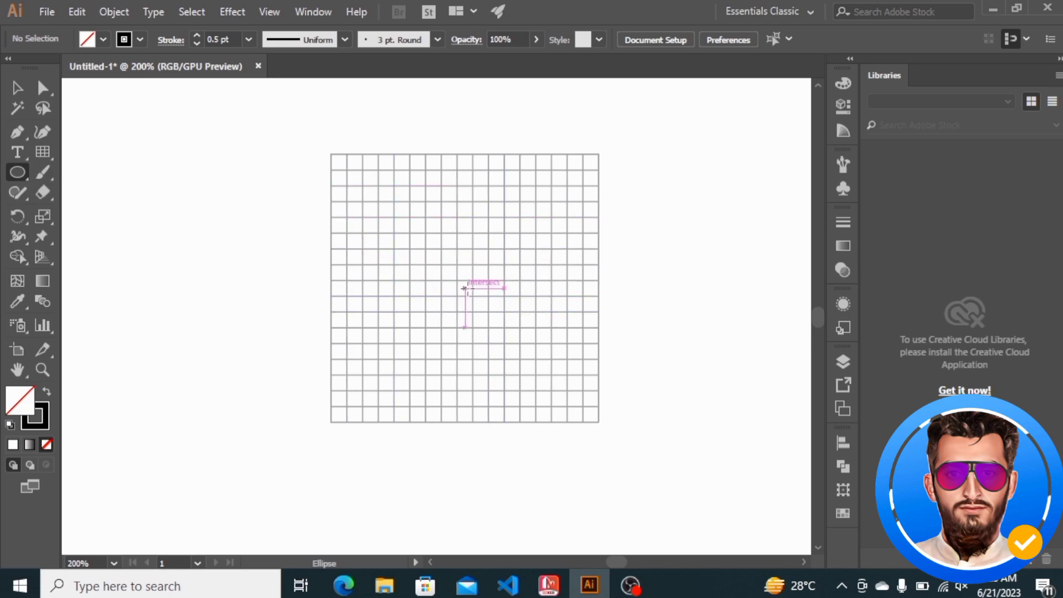
drag(464, 287, 568, 422)
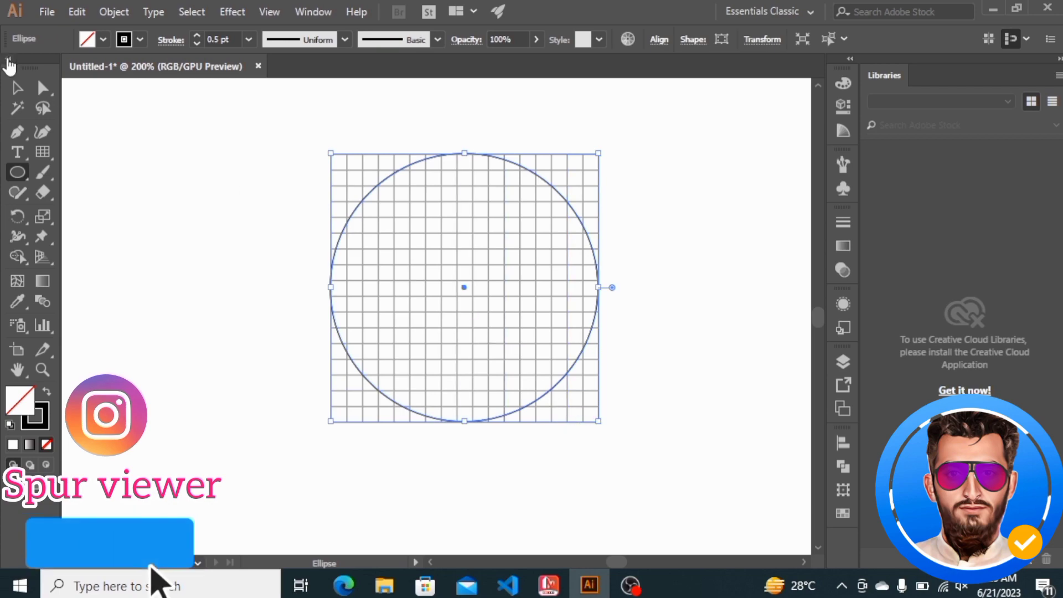
click(17, 90)
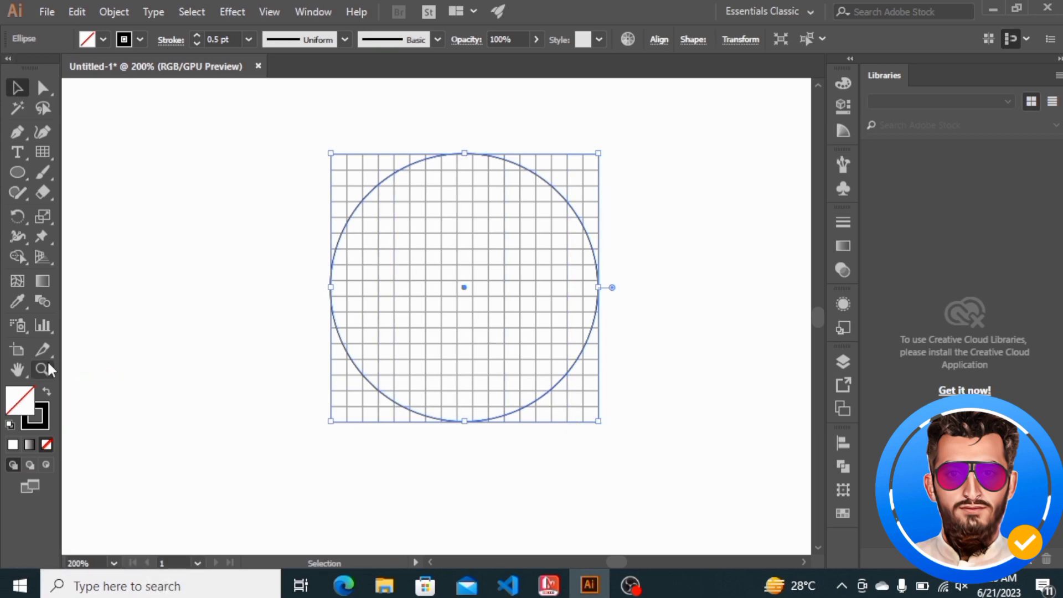
Paste a copy of the circle in front and scale it down about its centre by one grid cell all around.
click(42, 368)
click(471, 285)
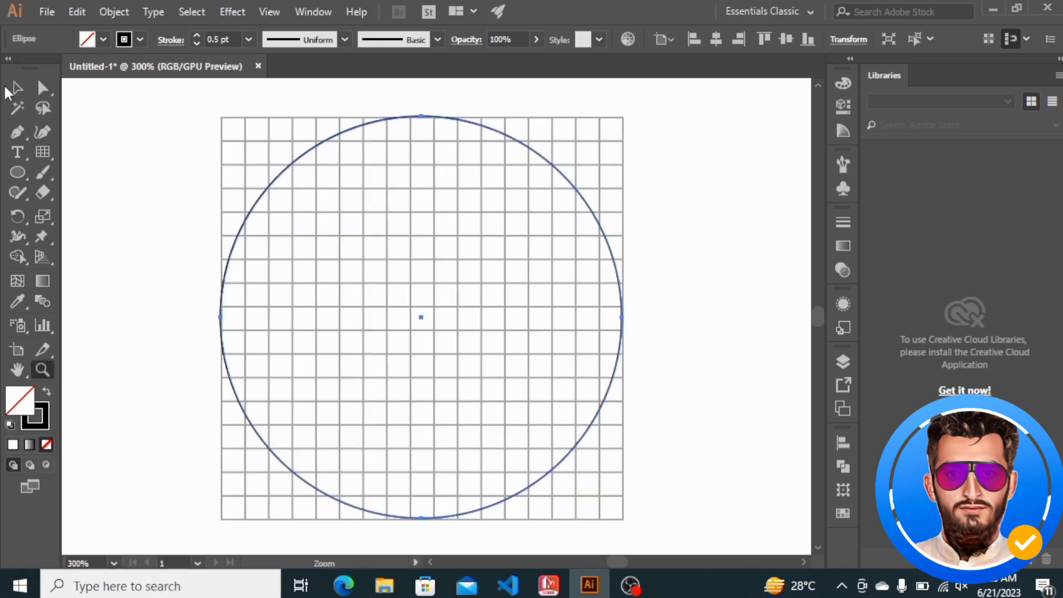
click(21, 88)
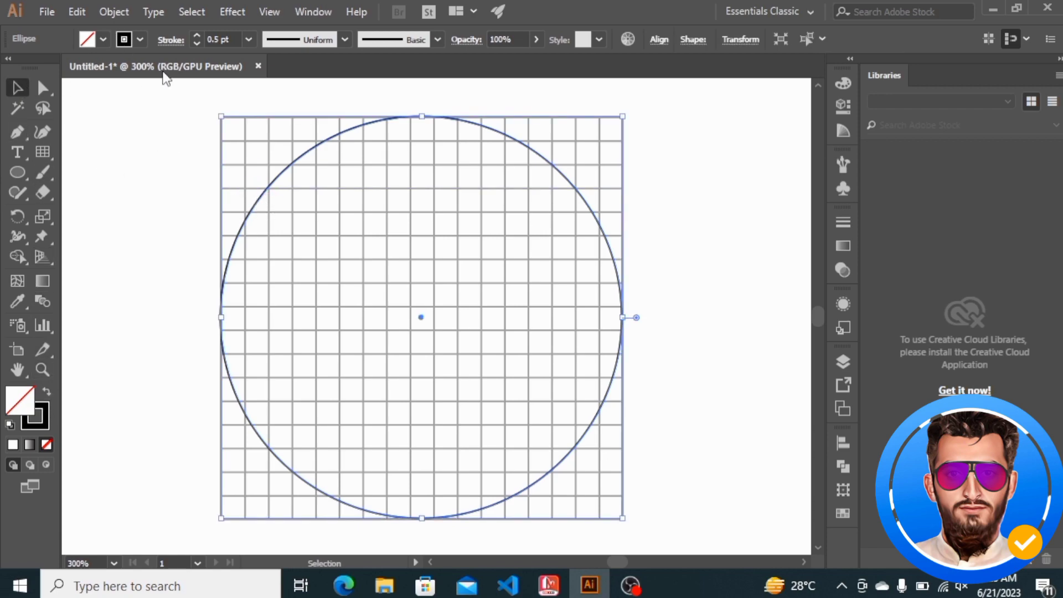
click(77, 12)
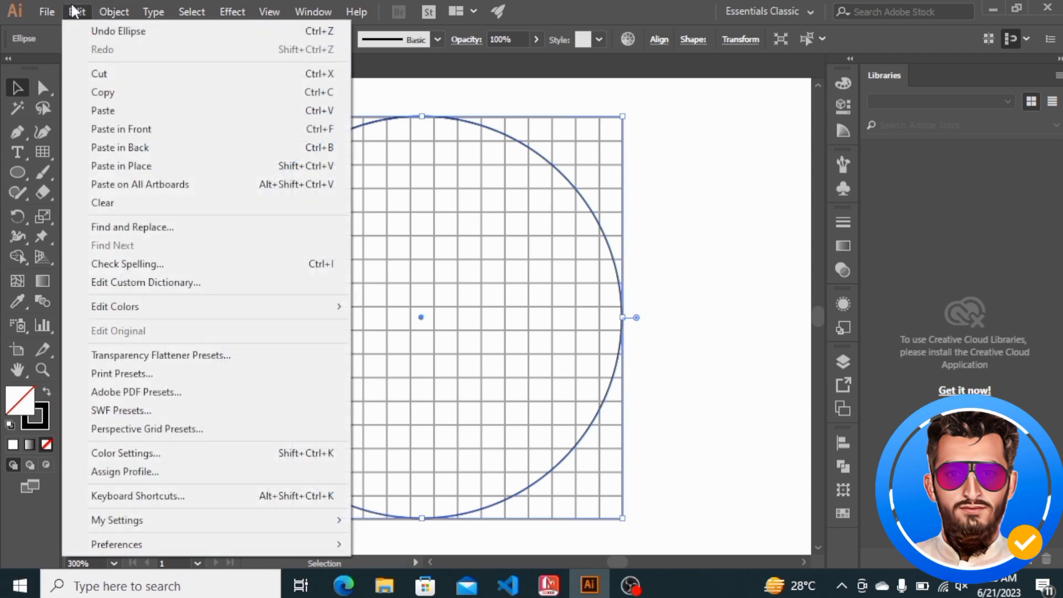
click(105, 91)
click(77, 11)
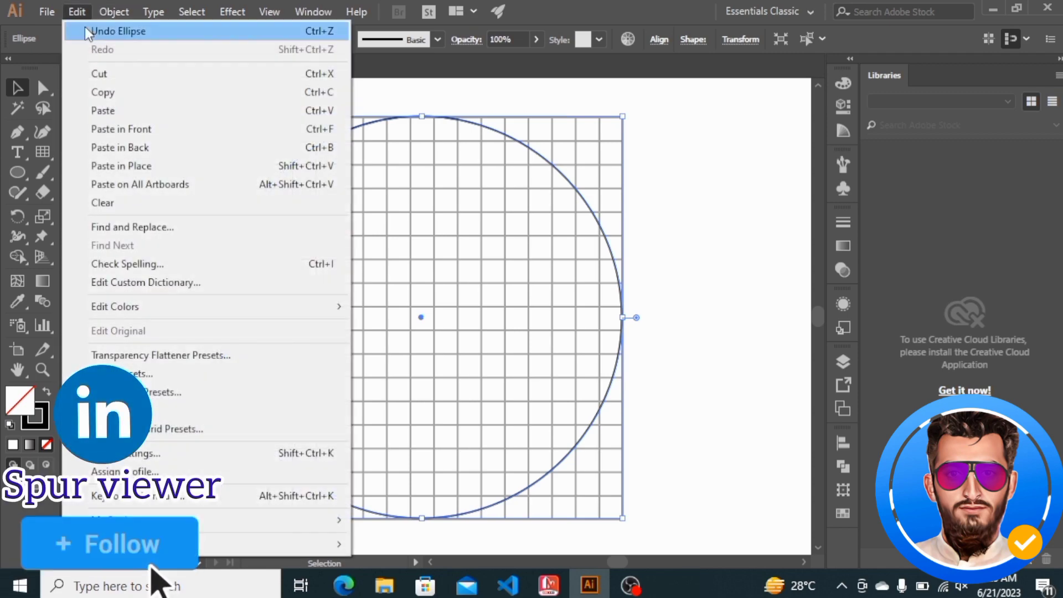
click(137, 135)
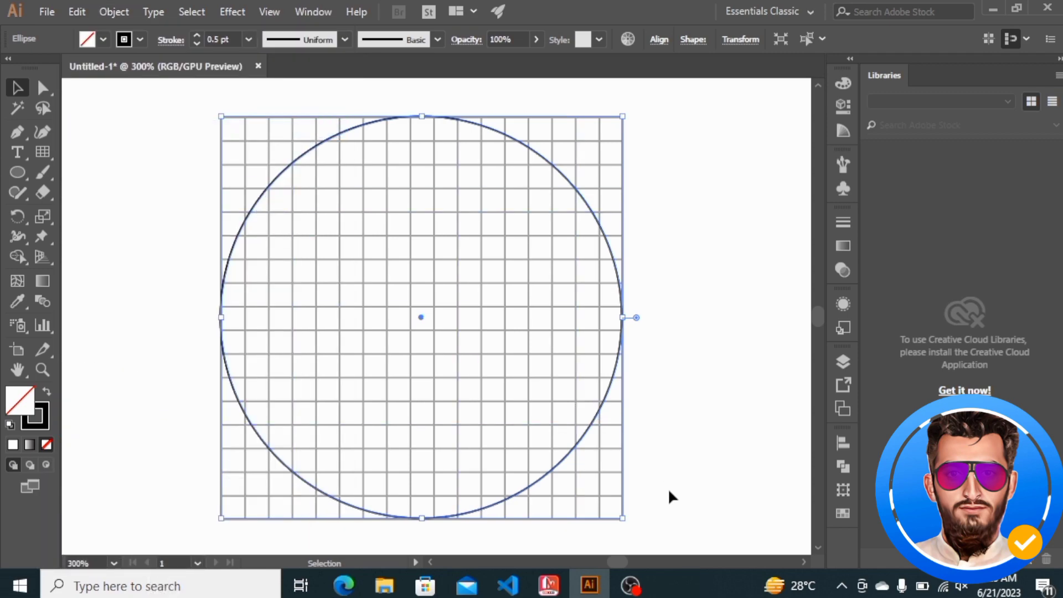
drag(622, 520, 611, 495)
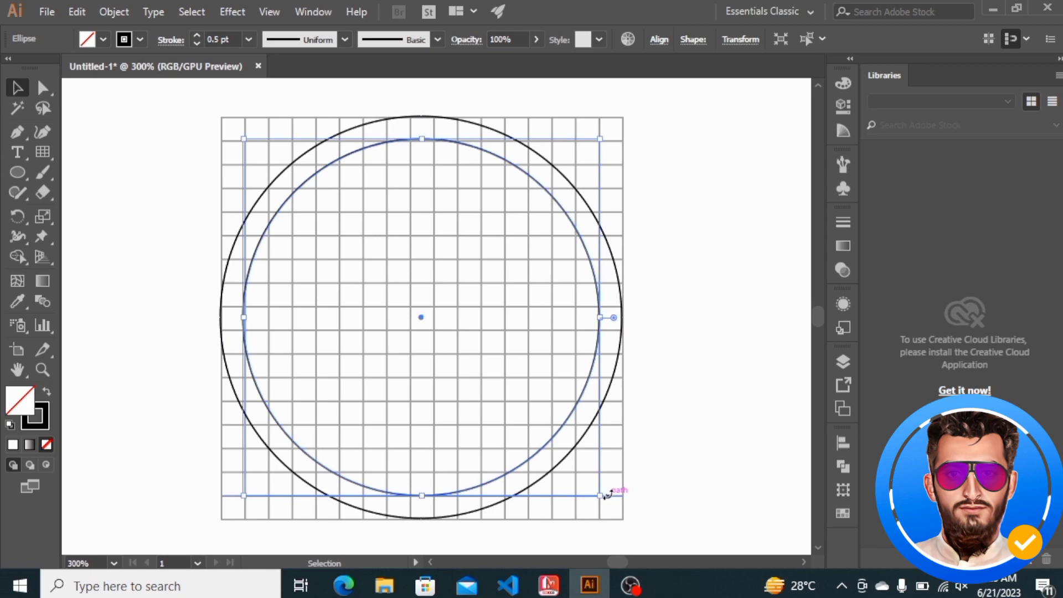
Add three more concentric copies in front, each scaled down about the centre by one further grid cell.
key(ctrl+c)
key(ctrl+f)
drag(602, 497, 585, 472)
key(a)
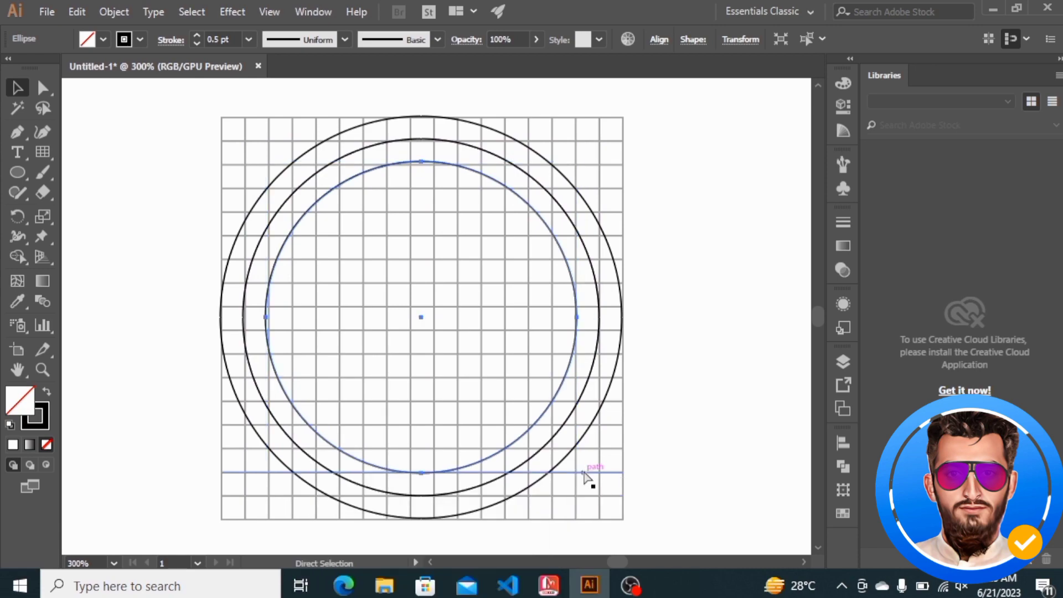
key(v)
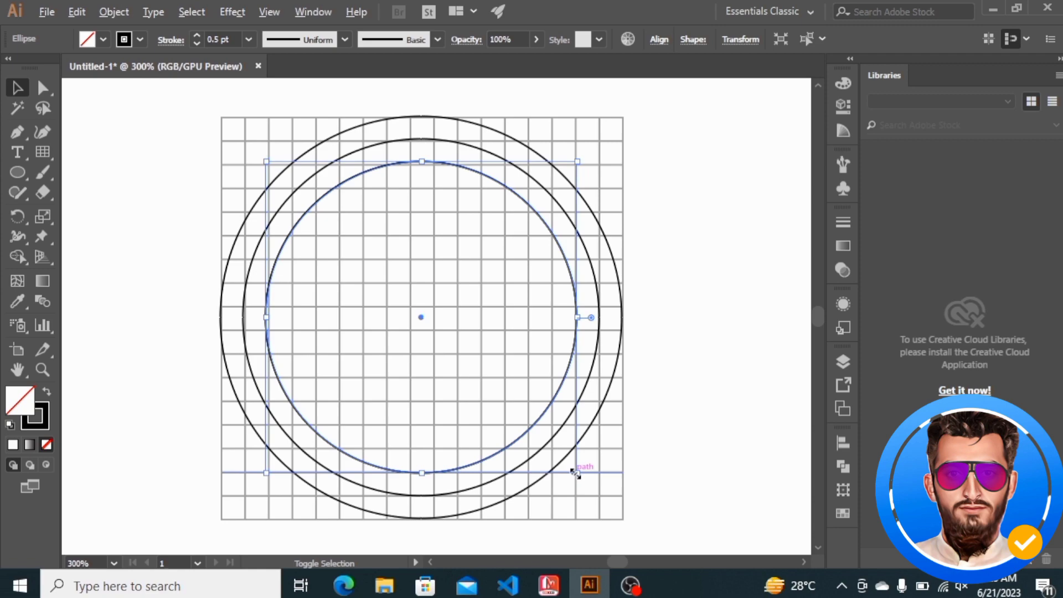
drag(576, 472, 570, 451)
key(a)
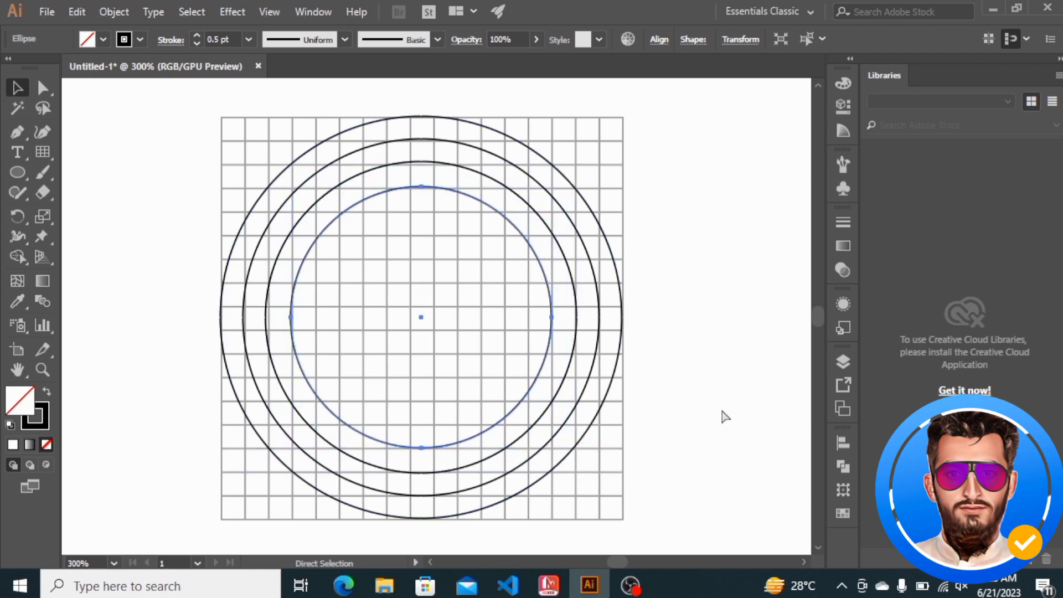
key(v)
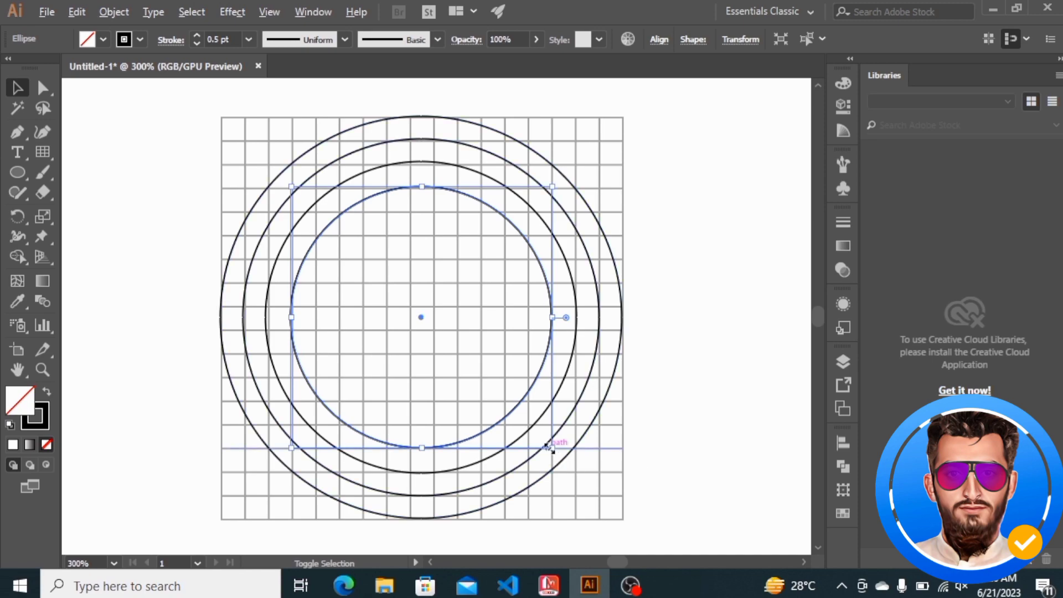
drag(552, 446, 535, 423)
Continue the rings inward with four more concentric copies, ending with a circle about one grid cell wide, and deselect.
key(a)
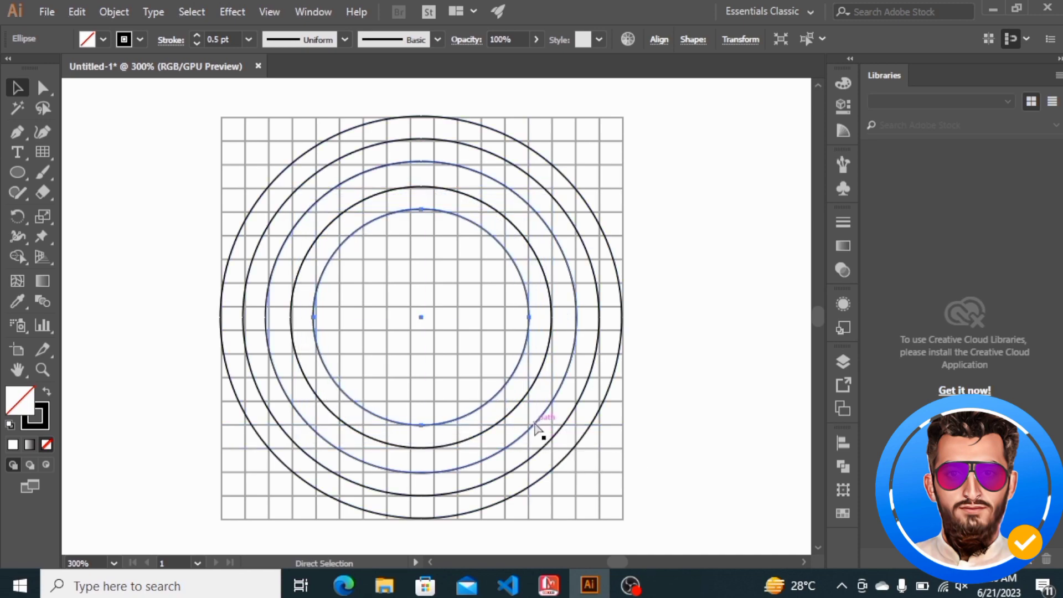
key(v)
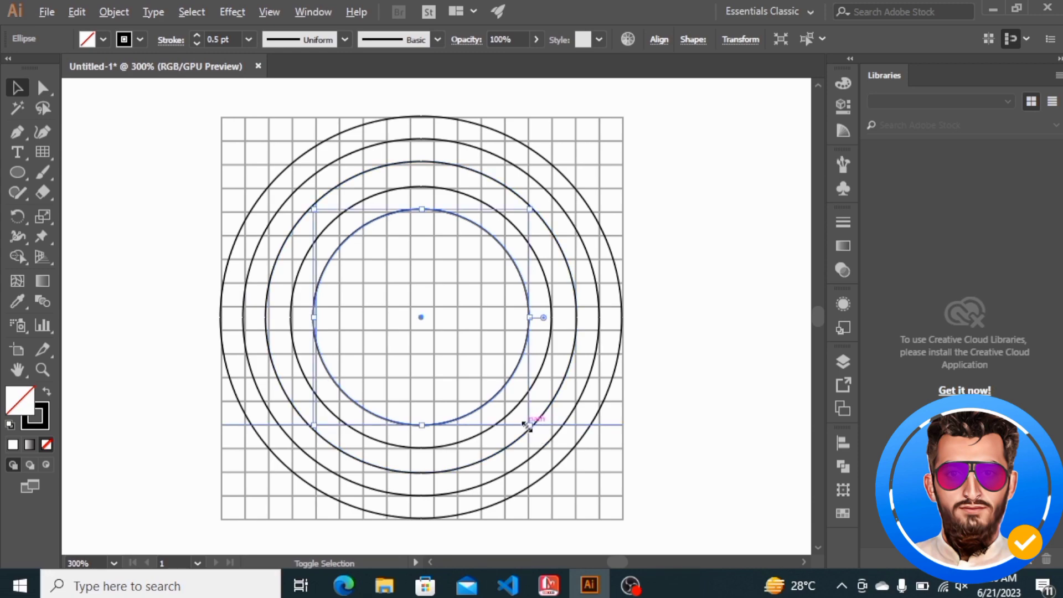
drag(530, 424, 522, 402)
key(a)
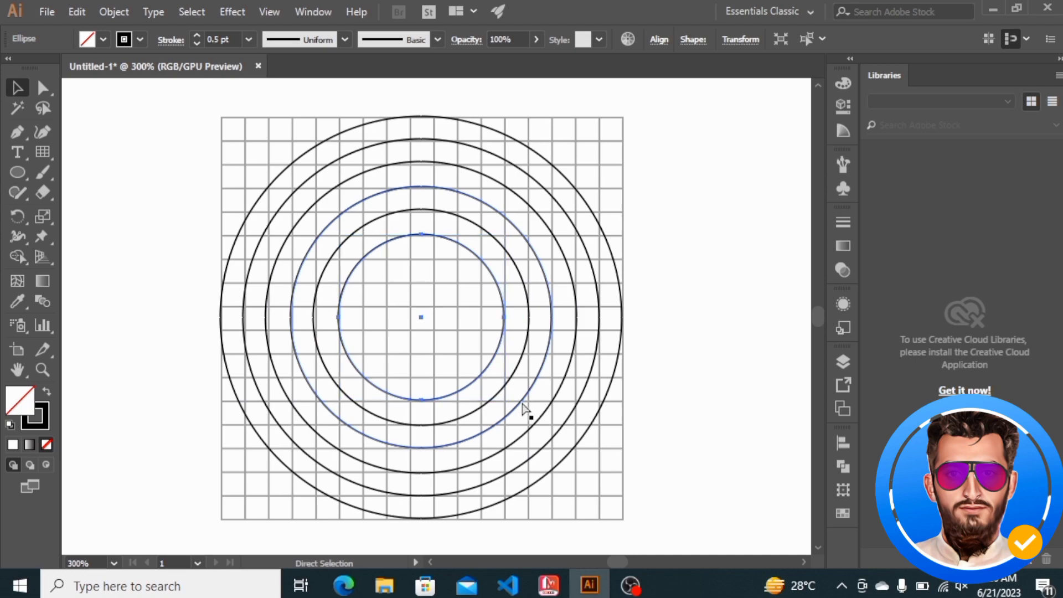
key(v)
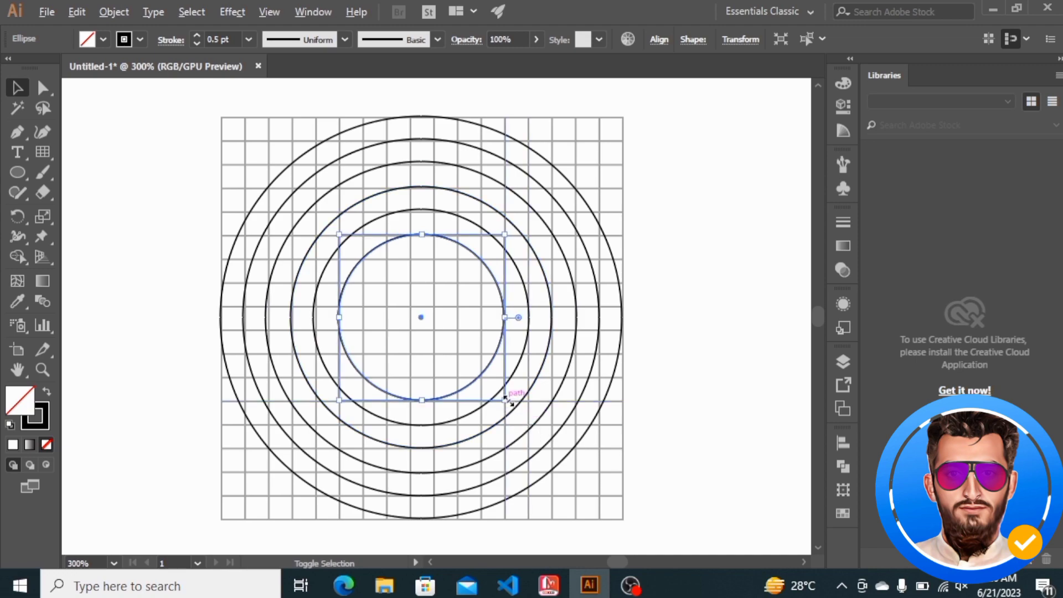
drag(508, 400, 502, 378)
key(a)
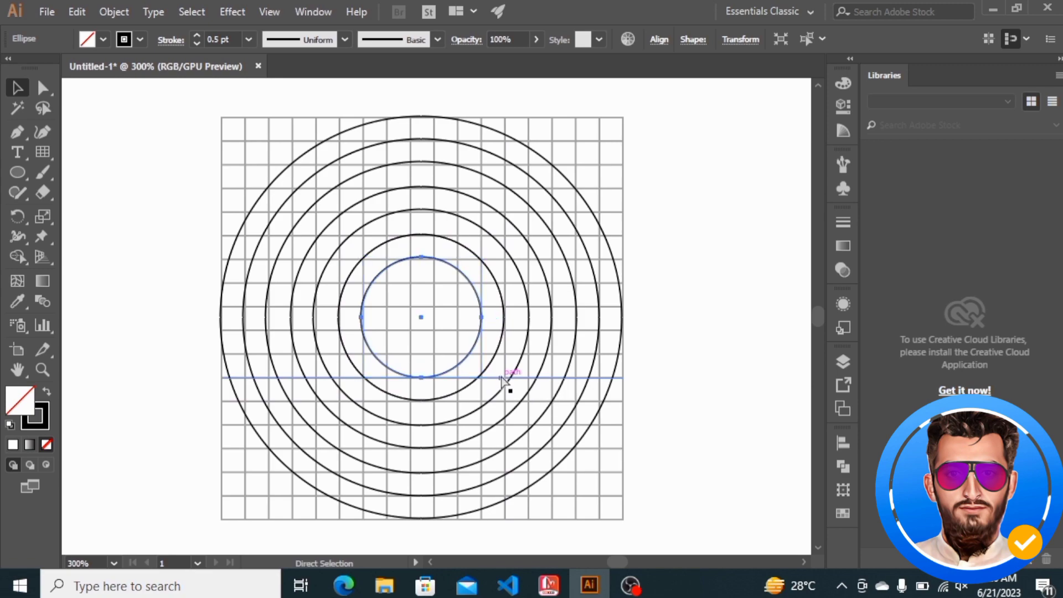
key(v)
drag(482, 374, 467, 355)
key(a)
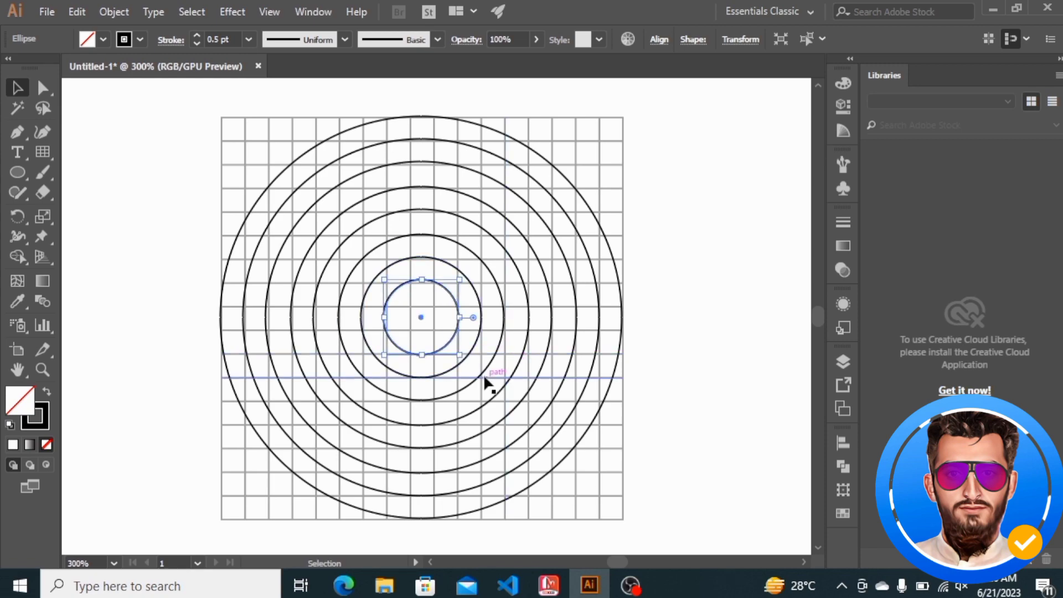
key(v)
drag(460, 355, 448, 330)
click(125, 161)
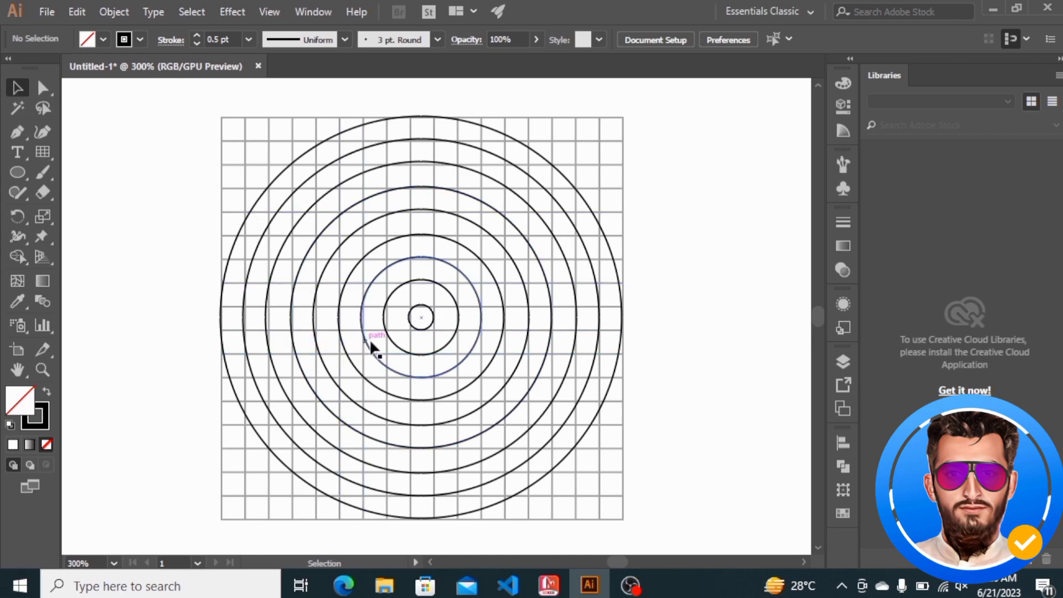
Paste a copy of the second-smallest circle in front and move it horizontally left until it touches the largest circle from outside.
click(391, 334)
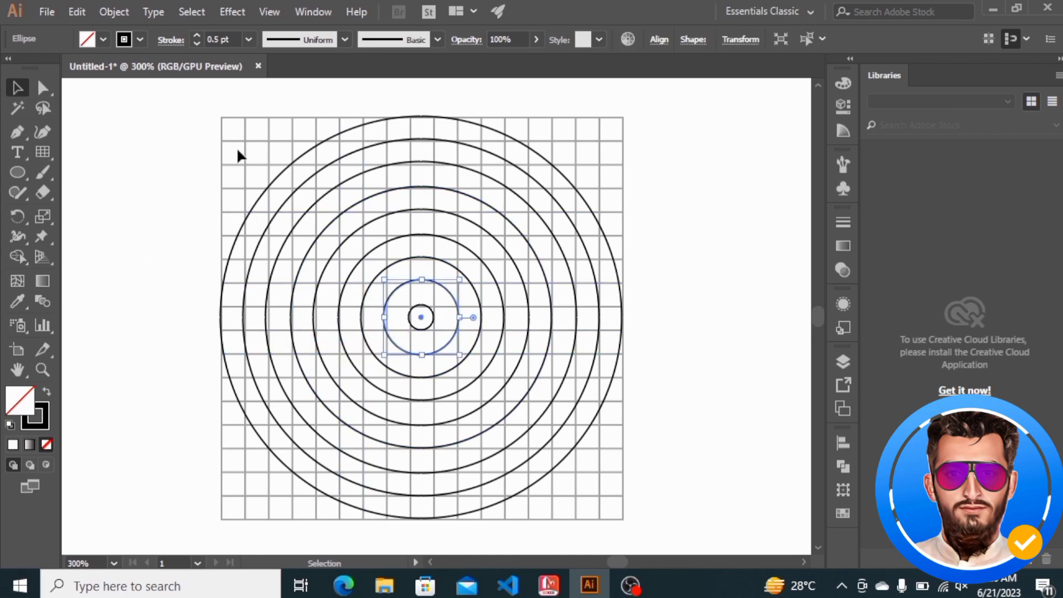
click(75, 12)
click(132, 92)
click(78, 11)
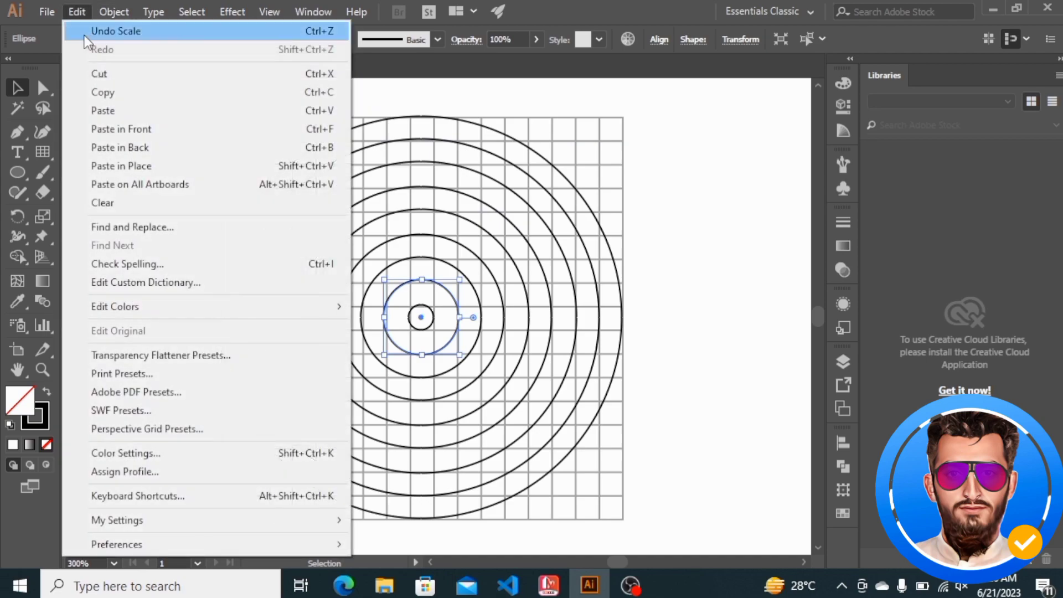
click(114, 128)
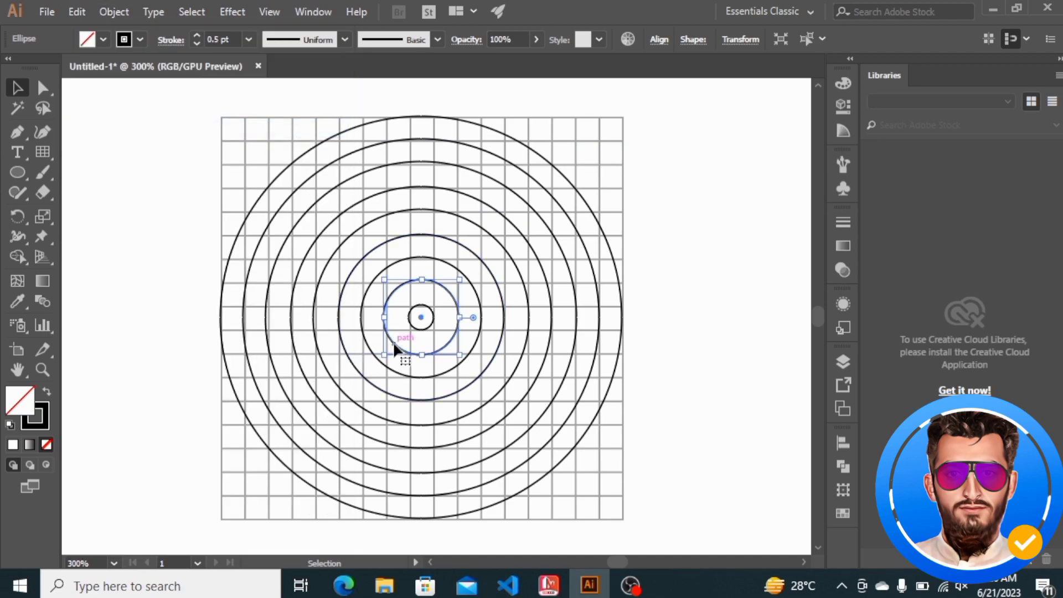
drag(399, 349, 158, 342)
Delete the rectangular grid behind the circles.
click(207, 411)
drag(247, 461, 157, 463)
key(Delete)
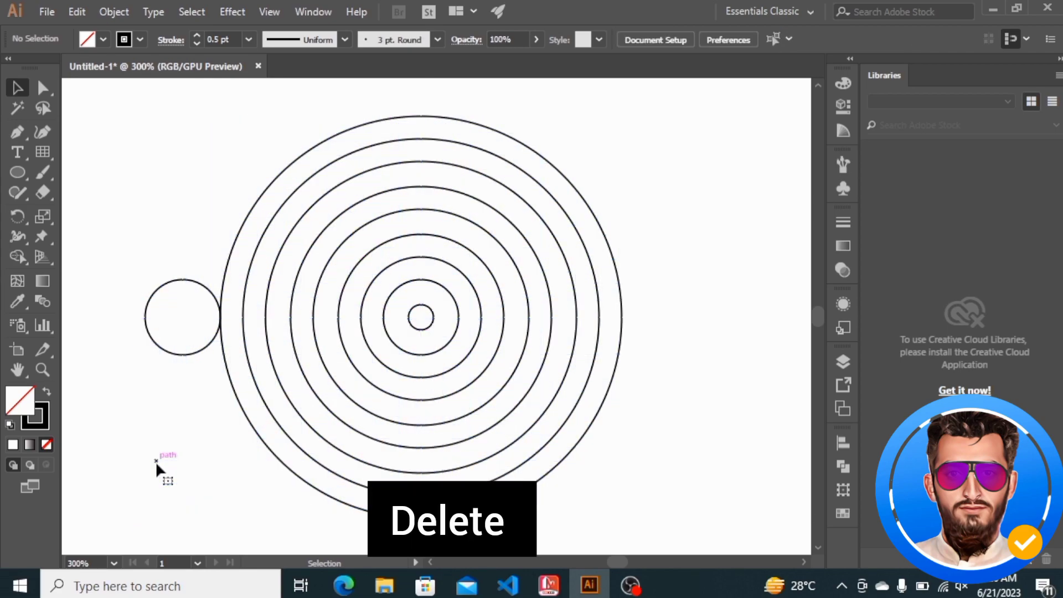
Paste a copy of the outlying left circle in front and scale it up about its centre to touch the second-largest ring.
click(202, 346)
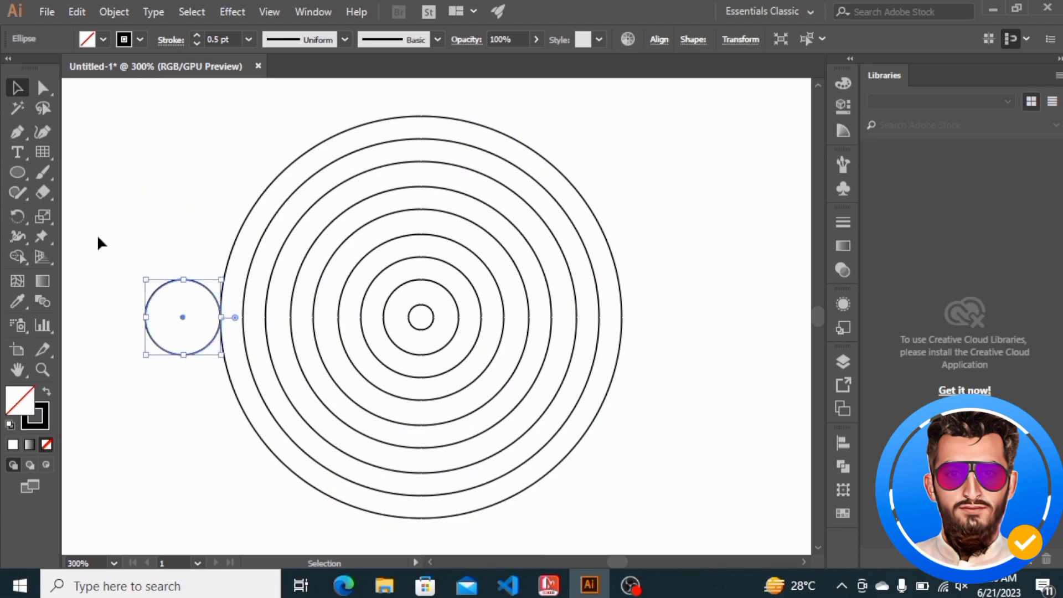
click(77, 11)
click(144, 90)
click(77, 11)
click(128, 129)
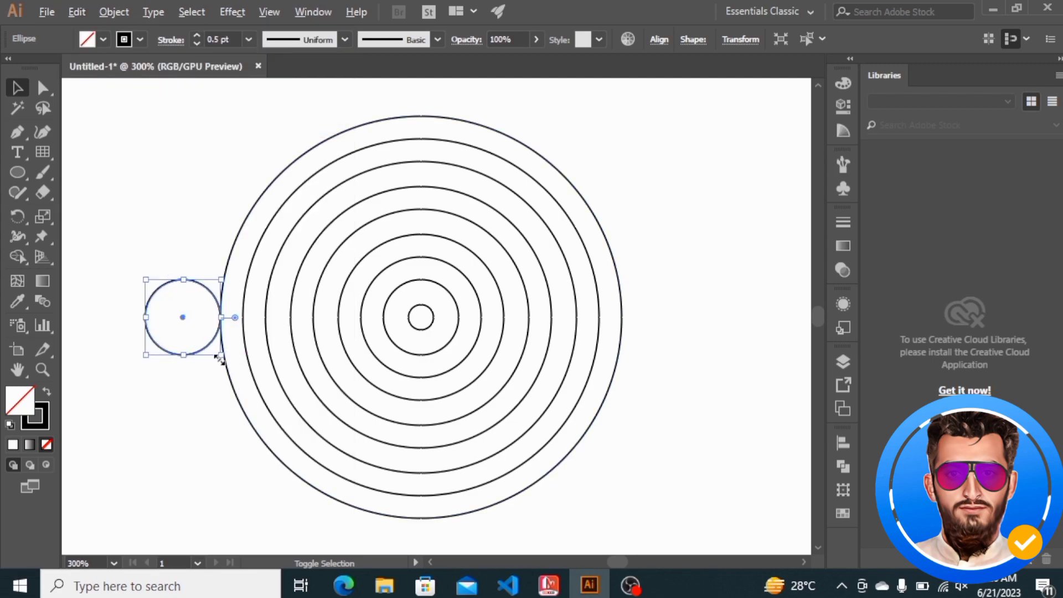
drag(222, 355, 242, 380)
Add two more concentric copies around the left circle, each scaled up to touch the next ring inward.
key(ctrl+c)
key(ctrl+f)
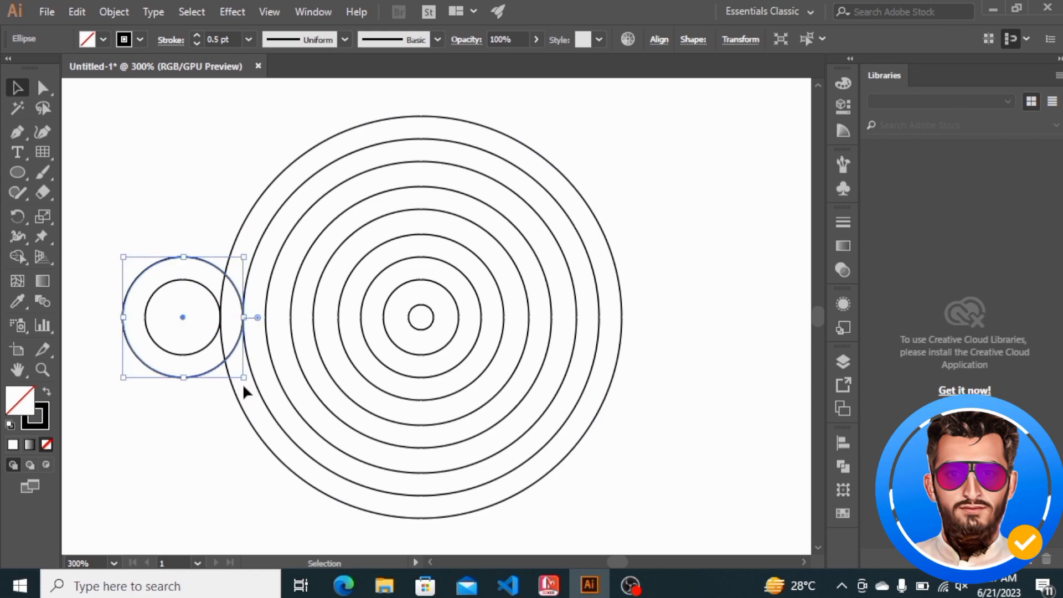
drag(245, 379, 288, 470)
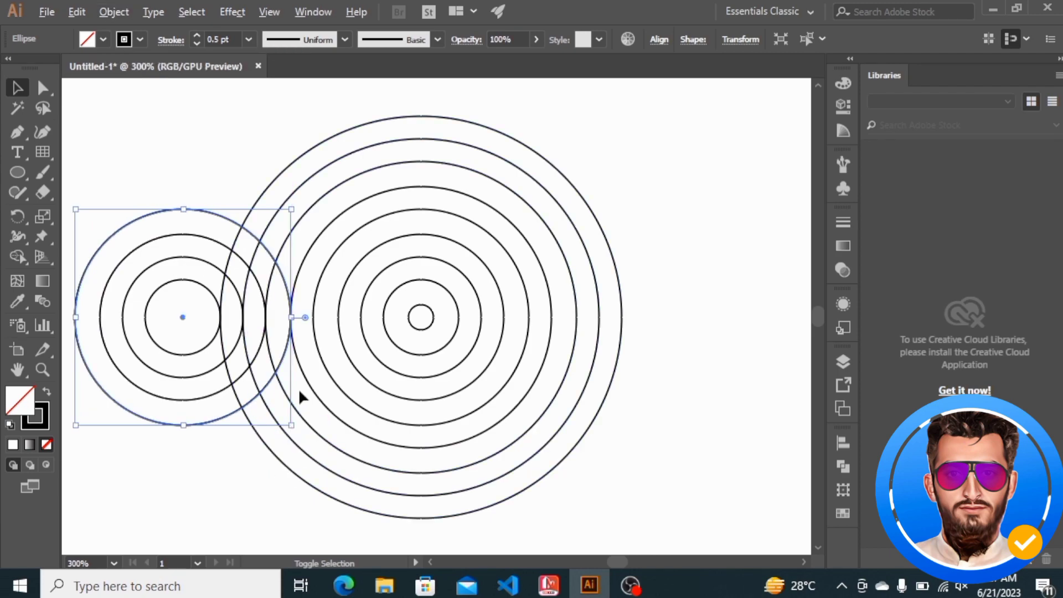
Add five more concentric copies around the left circle, enlarging each to the next inward ring, ending at the smallest circle's near side.
drag(292, 427, 314, 448)
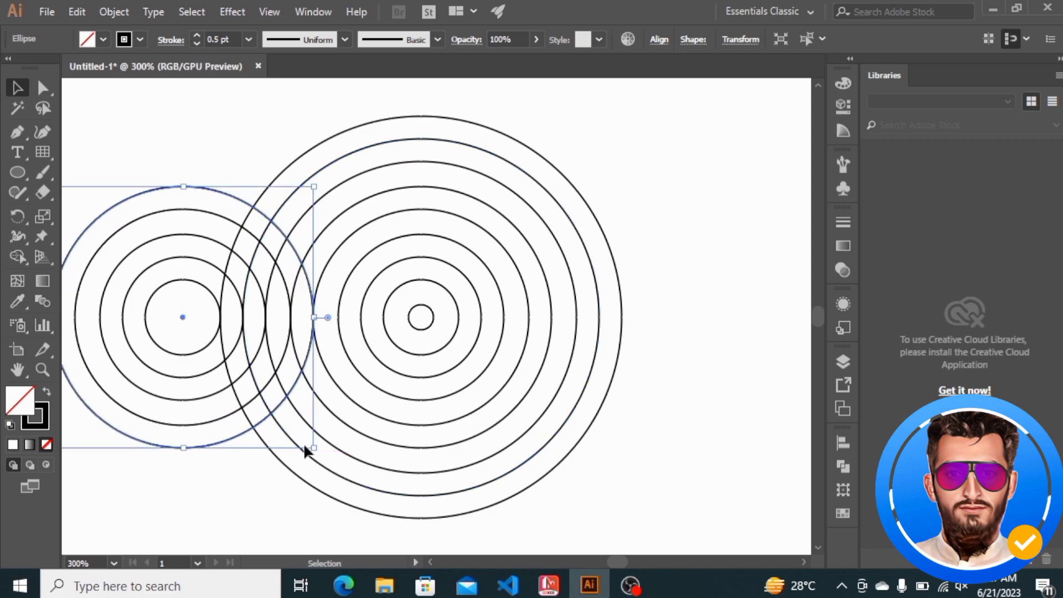
drag(314, 447, 339, 474)
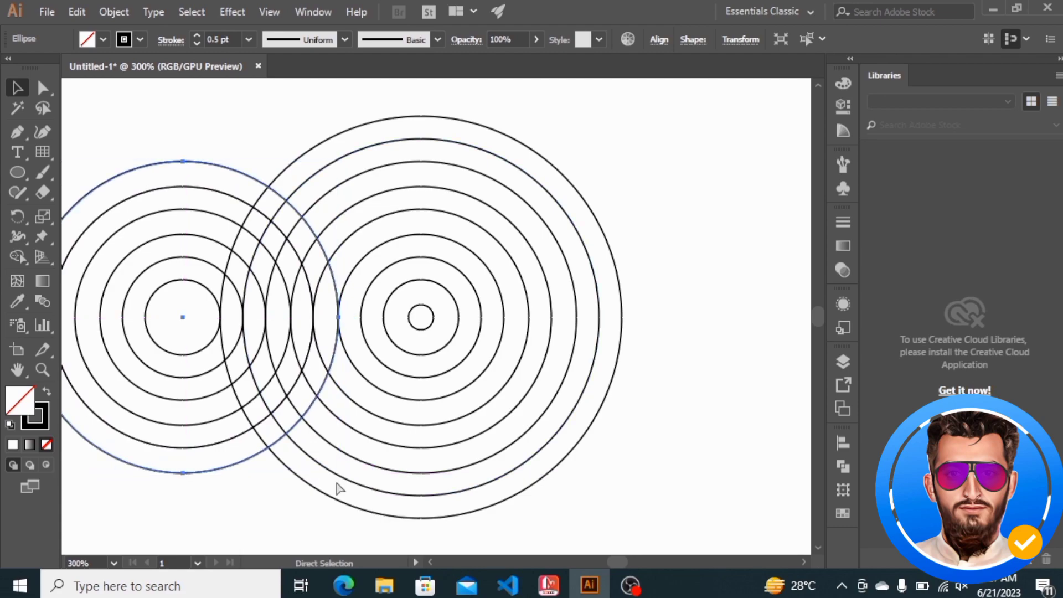
drag(339, 474, 361, 527)
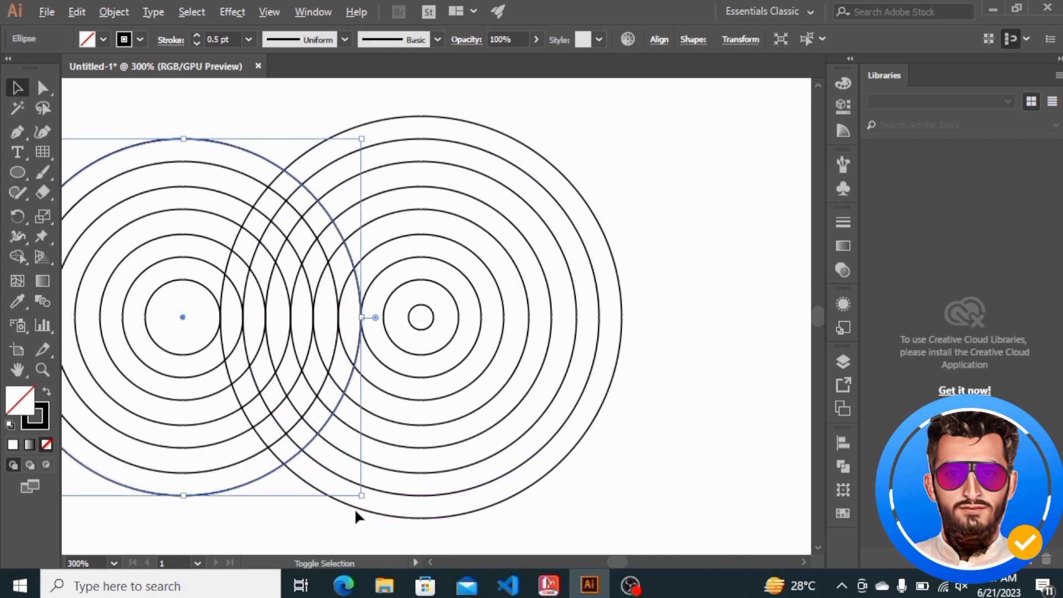
drag(361, 496, 385, 555)
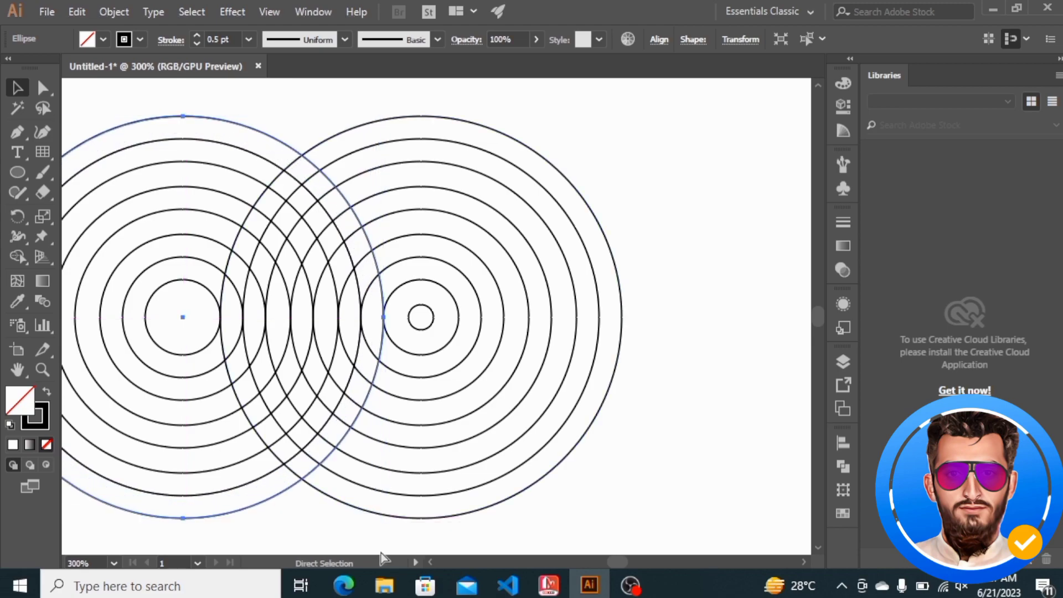
key(ctrl+f)
drag(385, 523, 409, 524)
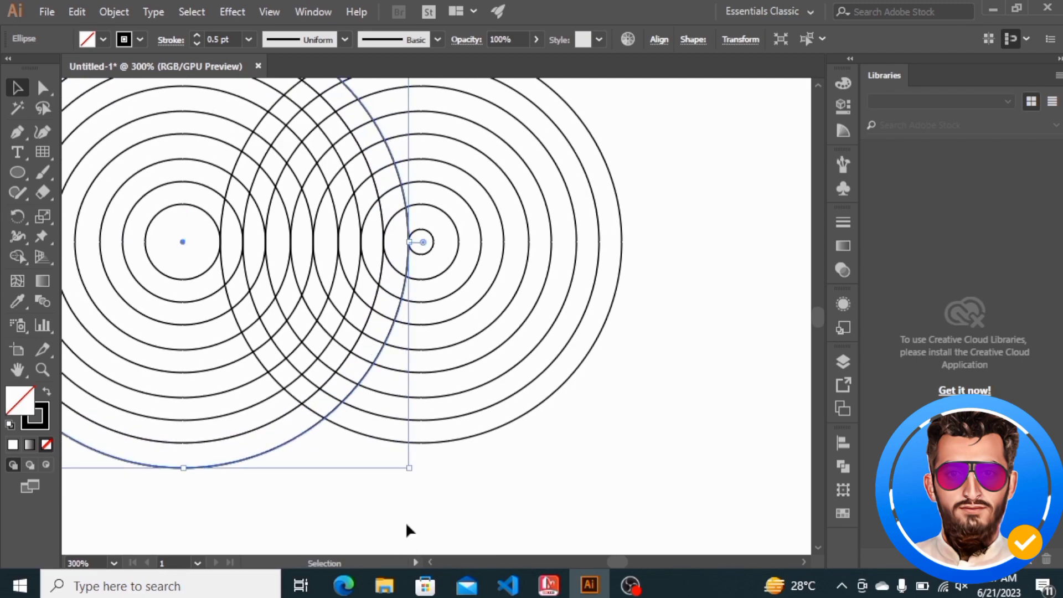
Add four larger concentric copies around the left centre, reaching in turn the far sides of the right set's four smallest rings.
drag(408, 469, 429, 536)
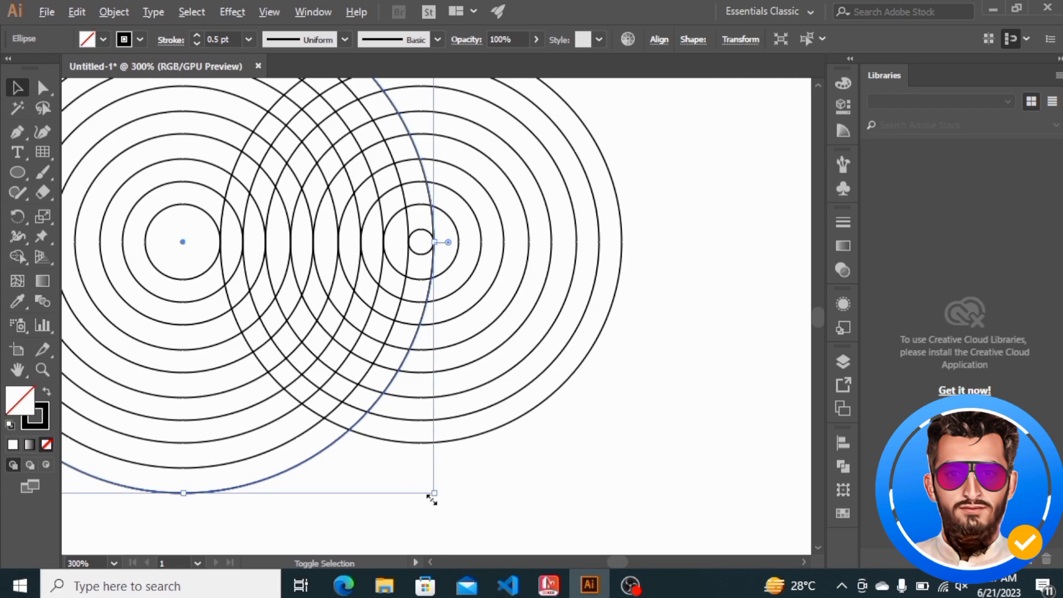
drag(435, 494, 462, 521)
key(a)
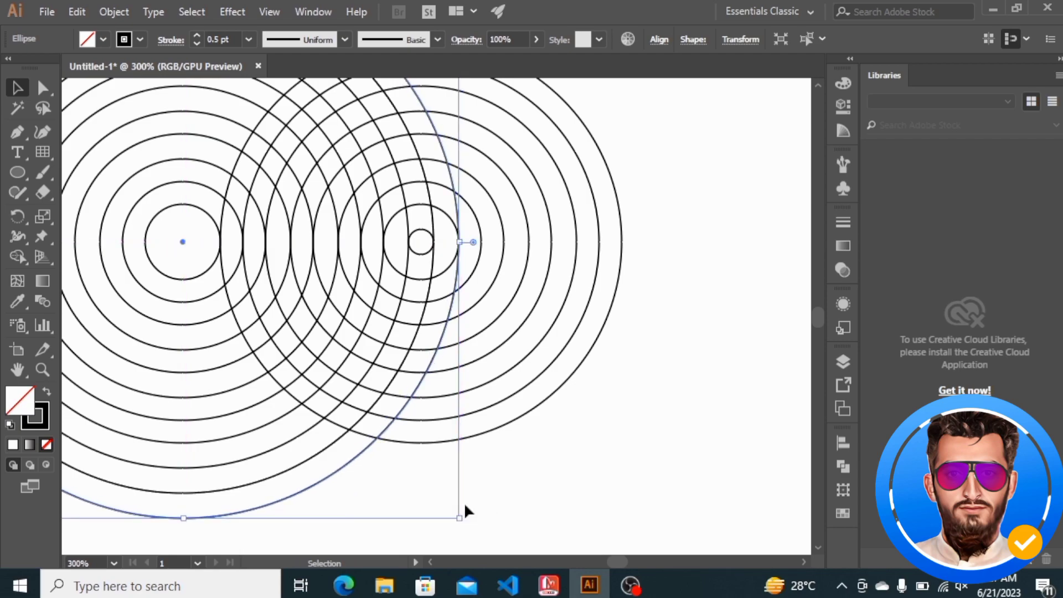
key(ctrl)
drag(459, 519, 482, 548)
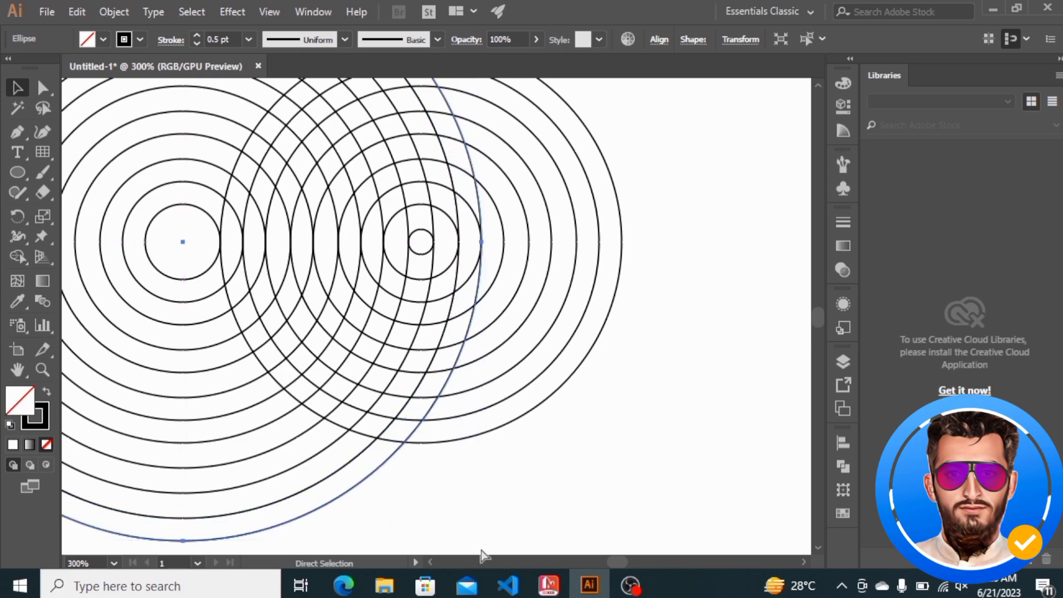
key(v)
key(ctrl)
drag(482, 537, 502, 510)
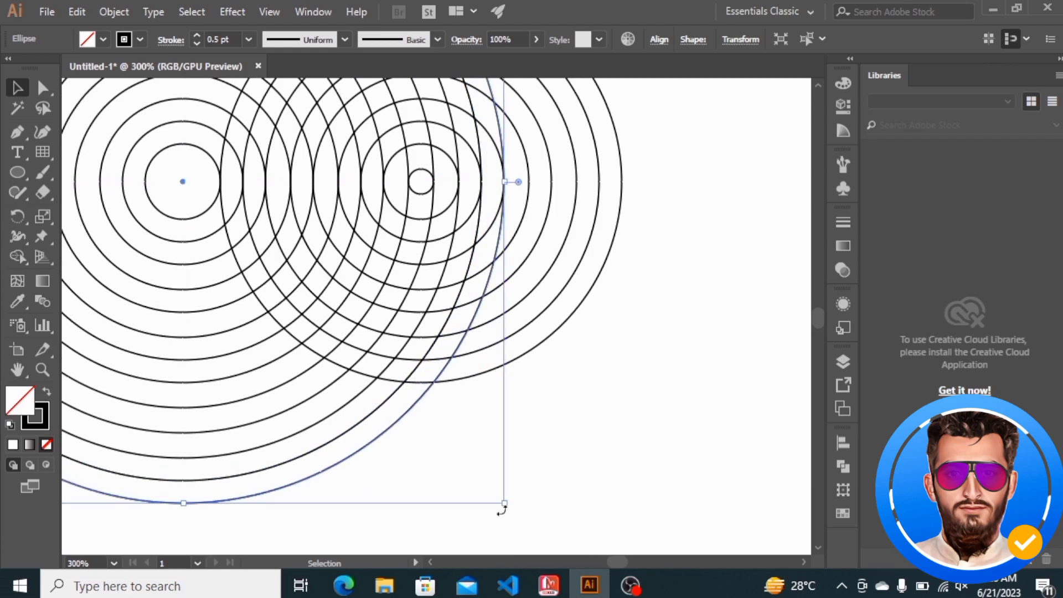
Add five more enlarged copies to the left set, reaching in turn the far sides of the right set's five outer rings.
key(ctrl)
drag(506, 504, 528, 531)
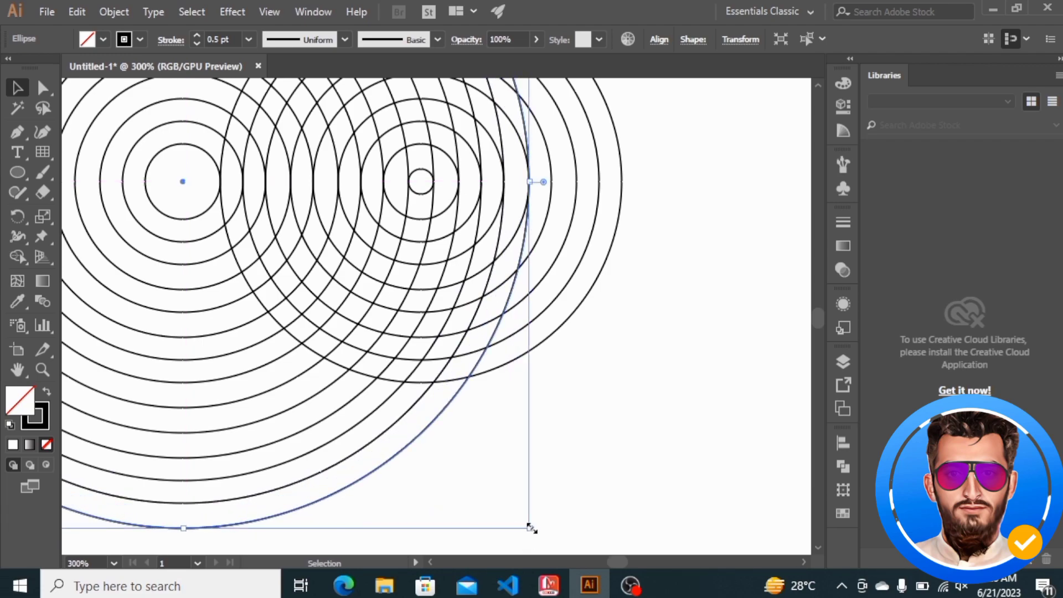
mouse_move(532, 529)
mouse_down()
mouse_move(550, 555)
mouse_move(540, 537)
mouse_up()
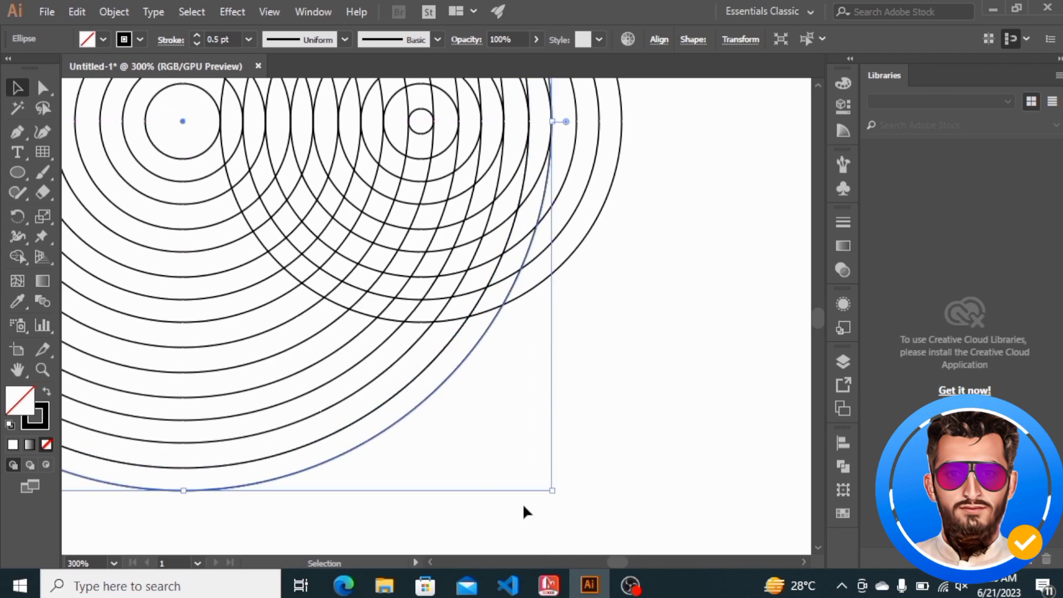
key(a)
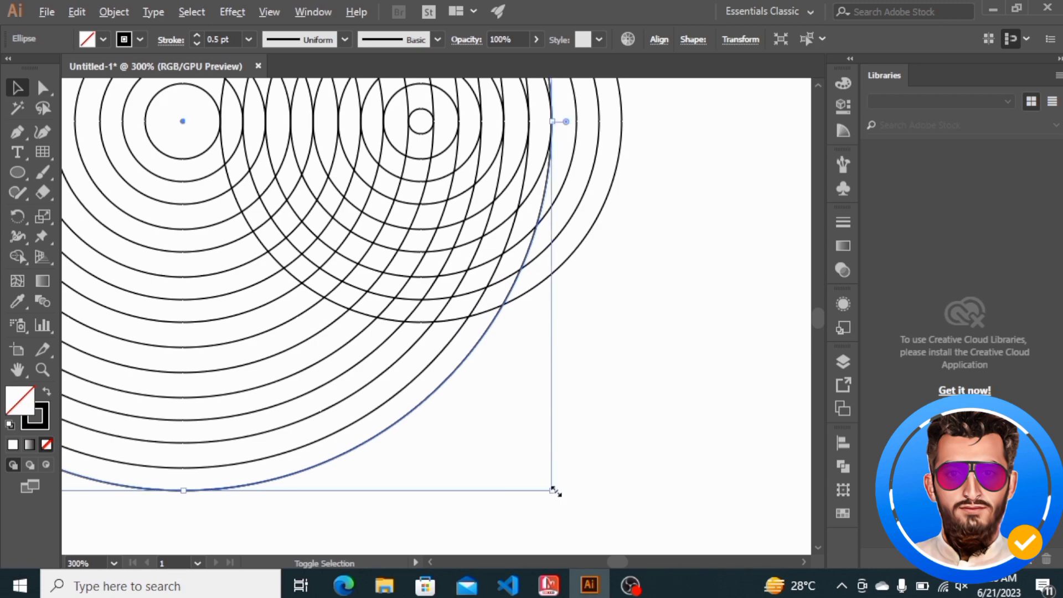
drag(554, 494, 575, 521)
key(ctrl)
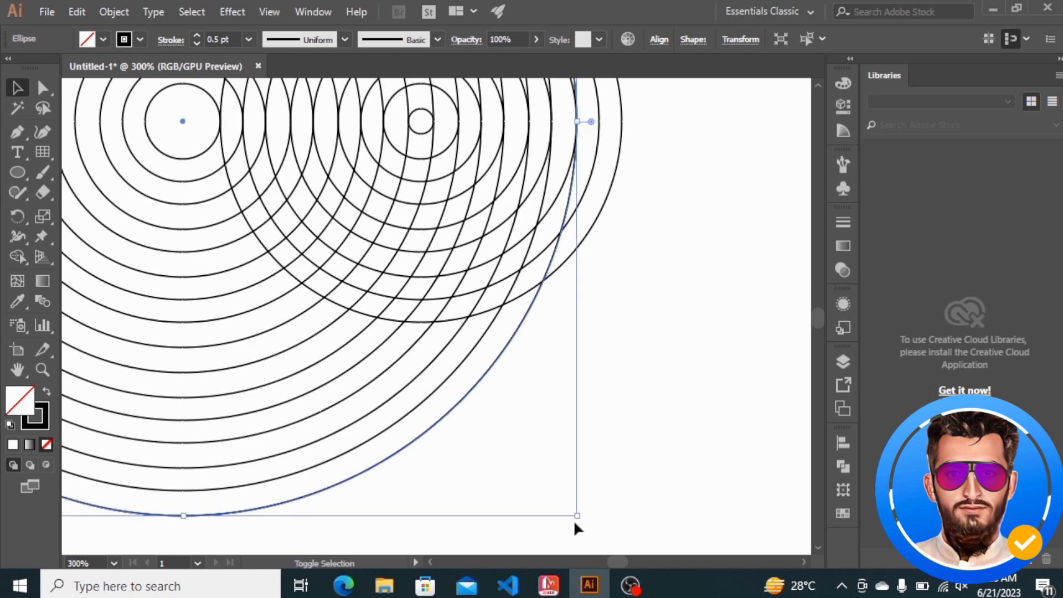
drag(576, 514, 600, 555)
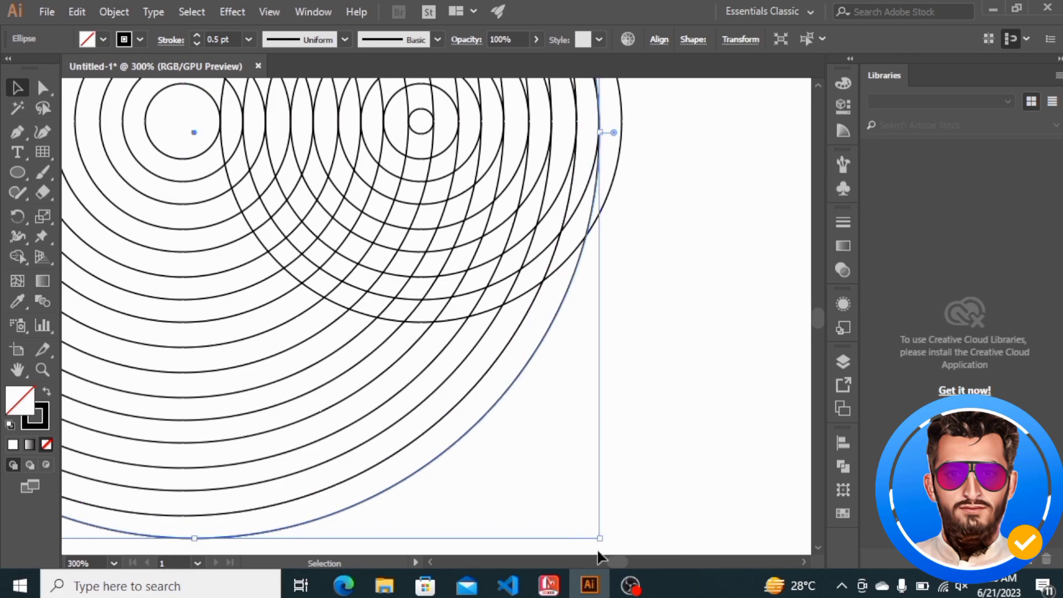
key(ctrl)
drag(601, 540, 623, 535)
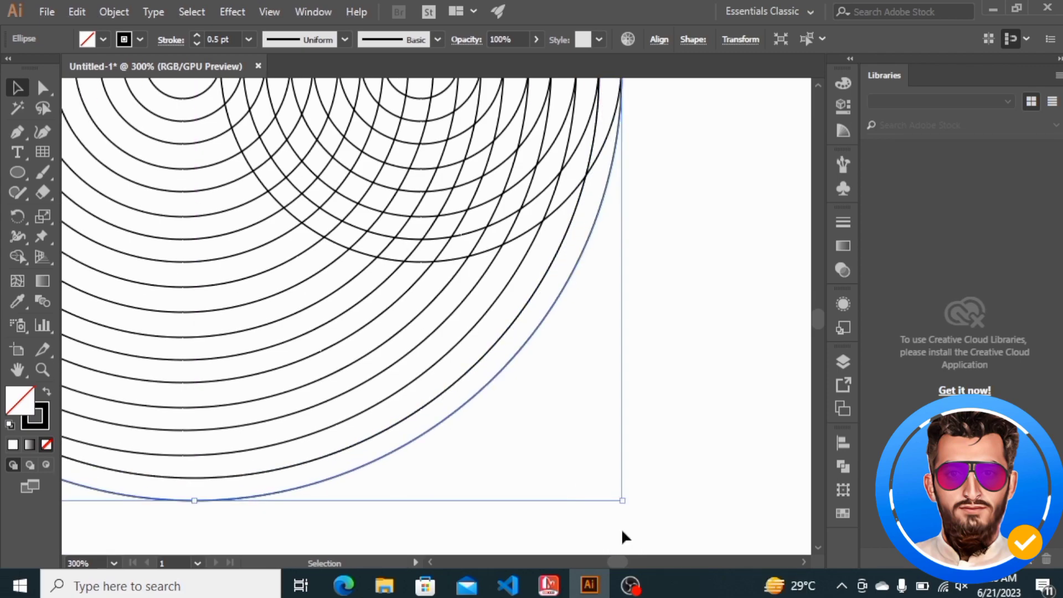
Select all the circles, split them with the Pathfinder Divide operation and ungroup the result.
key(ctrl+minus)
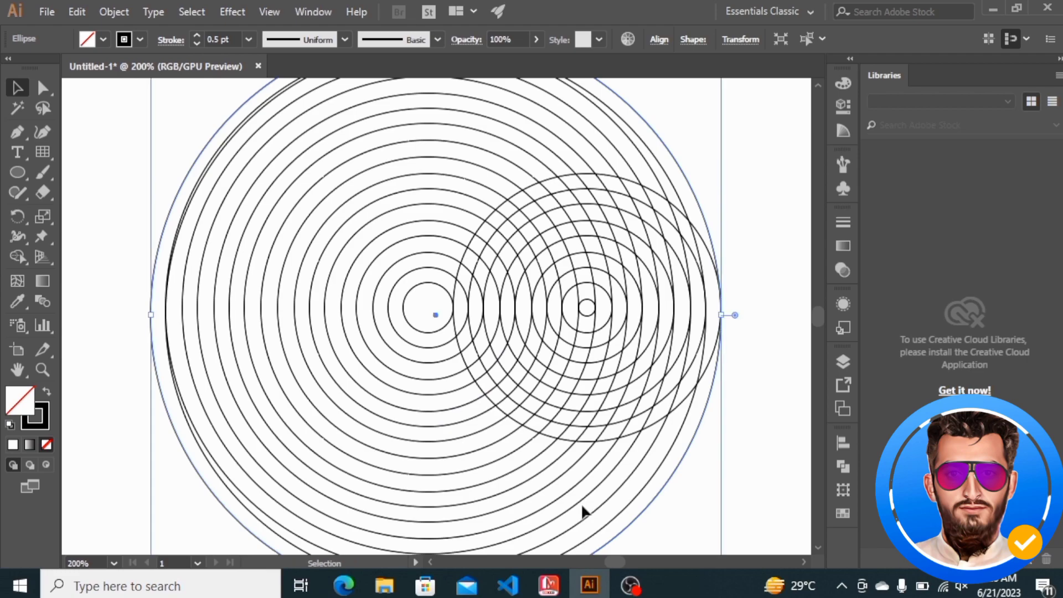
drag(125, 102, 574, 403)
drag(760, 521, 759, 520)
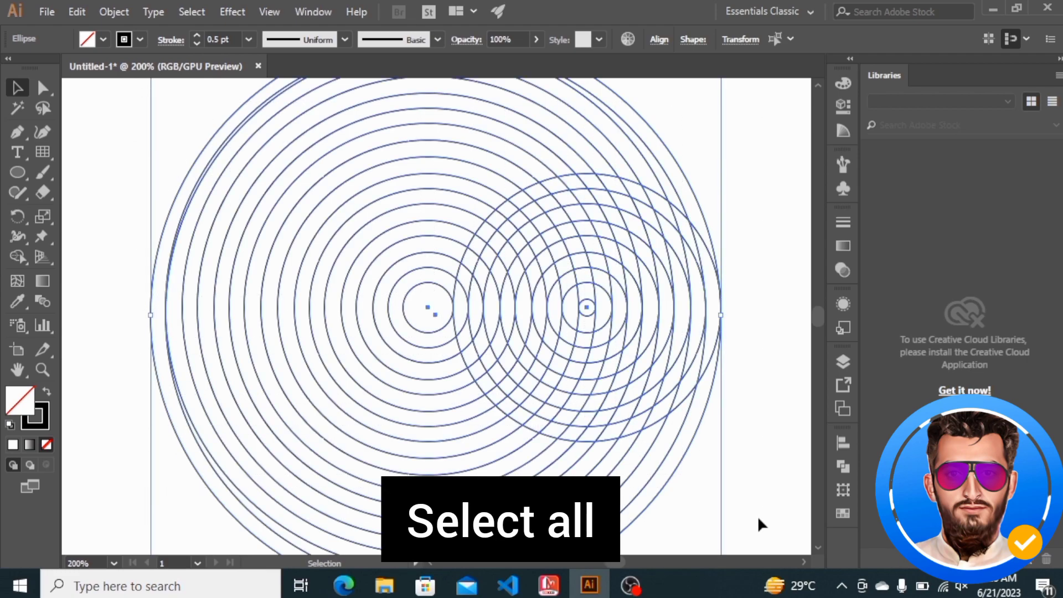
click(843, 468)
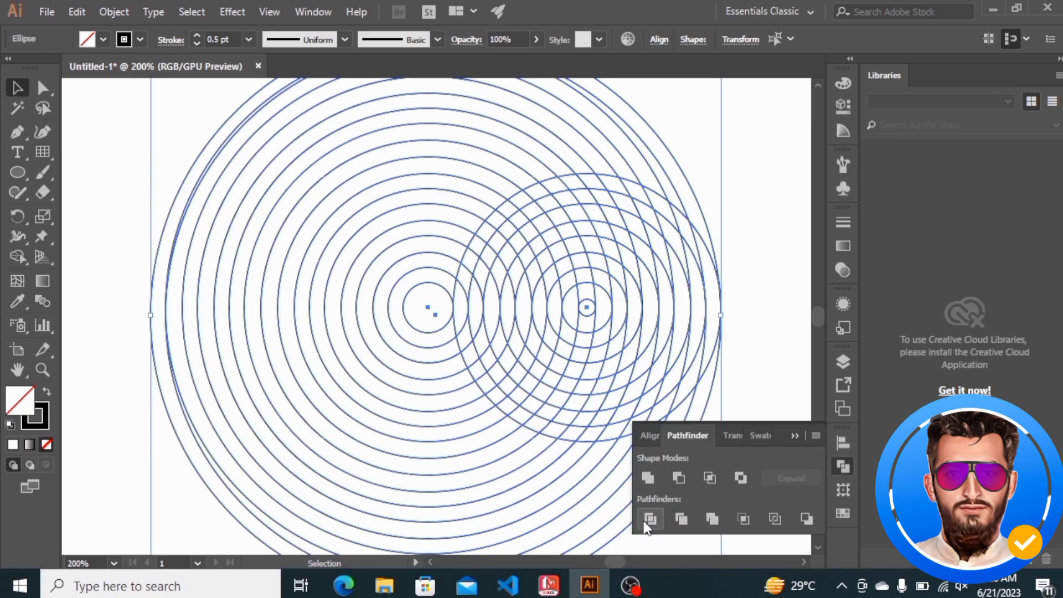
click(647, 524)
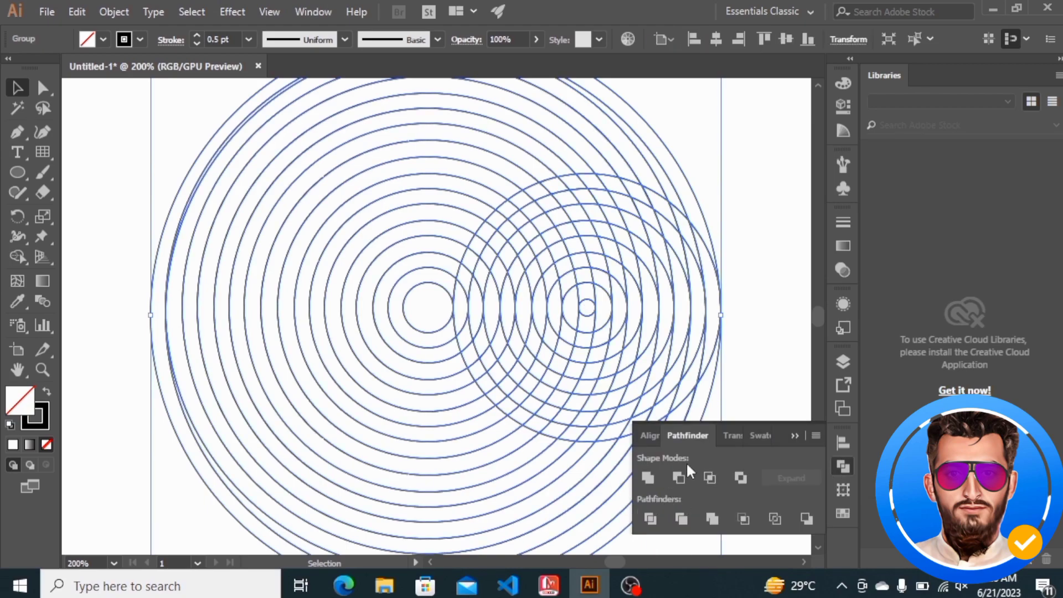
click(798, 437)
right_click(392, 279)
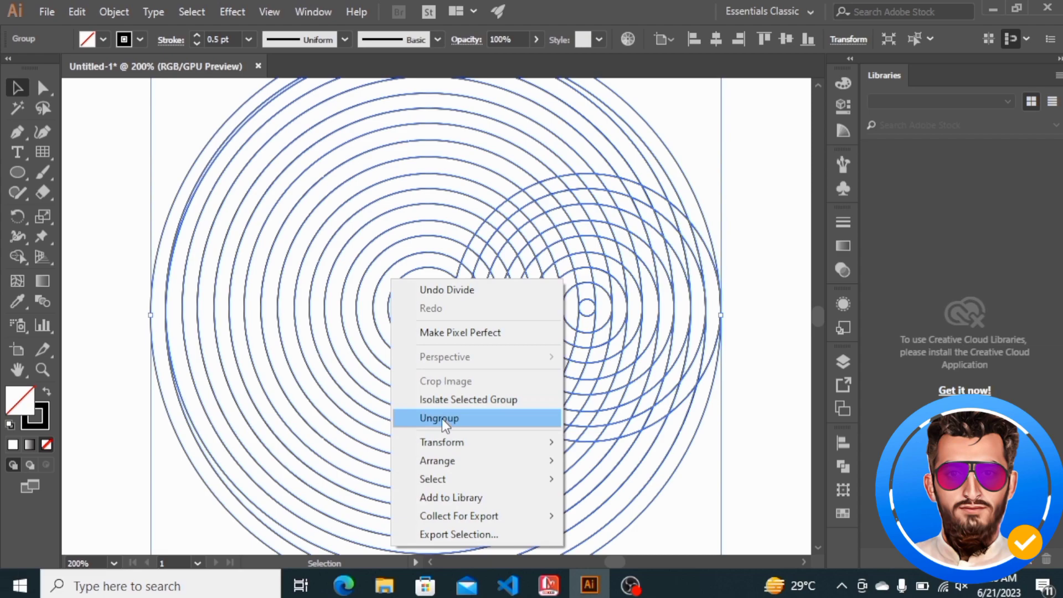
click(443, 419)
Directly select the large left ring segments outside the right-hand circle and delete them.
click(42, 88)
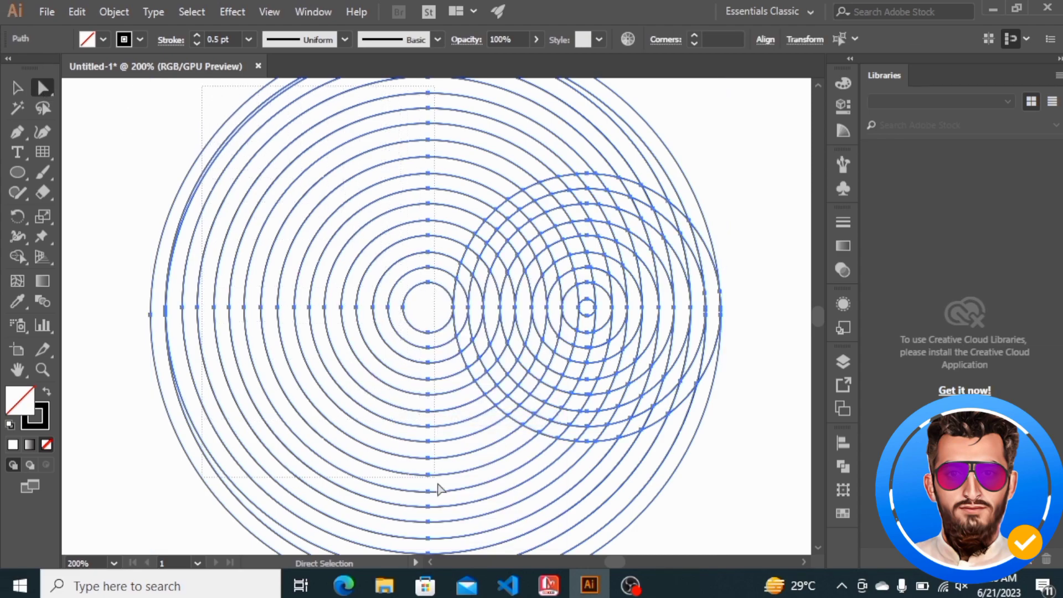
drag(438, 533, 460, 475)
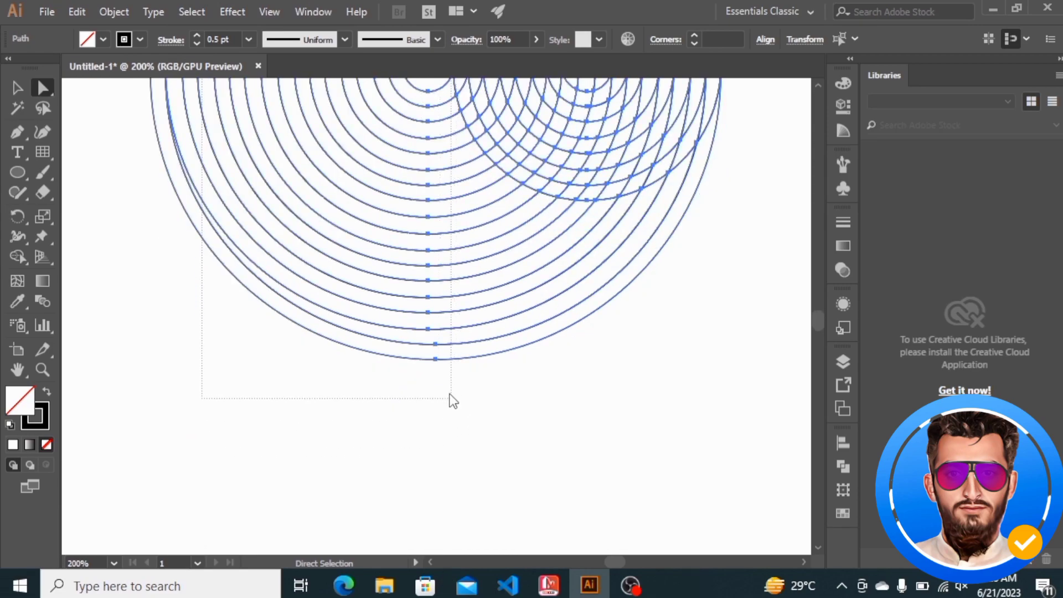
drag(437, 382, 437, 382)
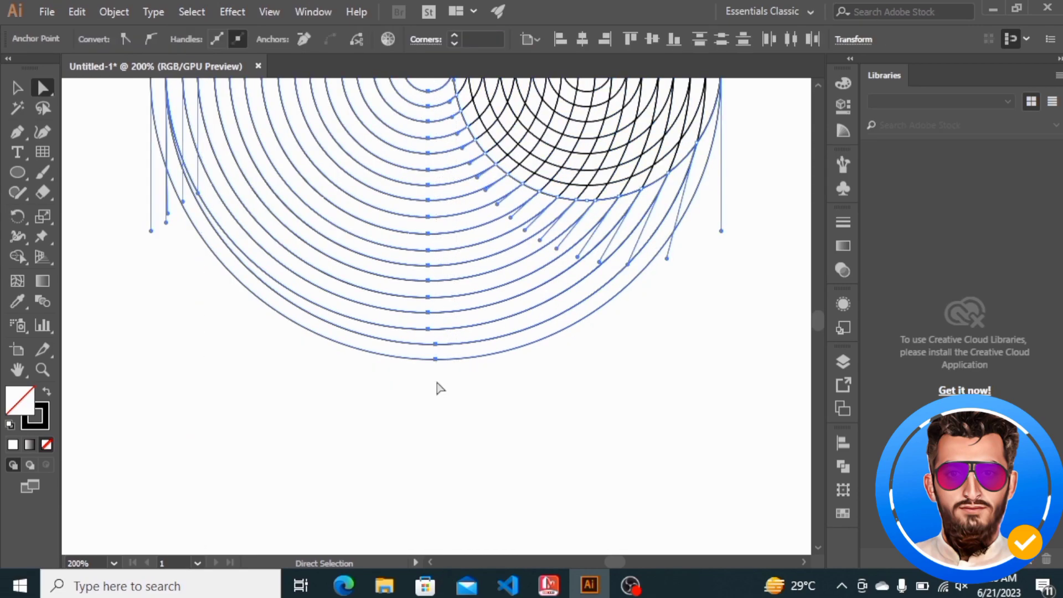
key(Delete)
scroll(440, 388, up, 5)
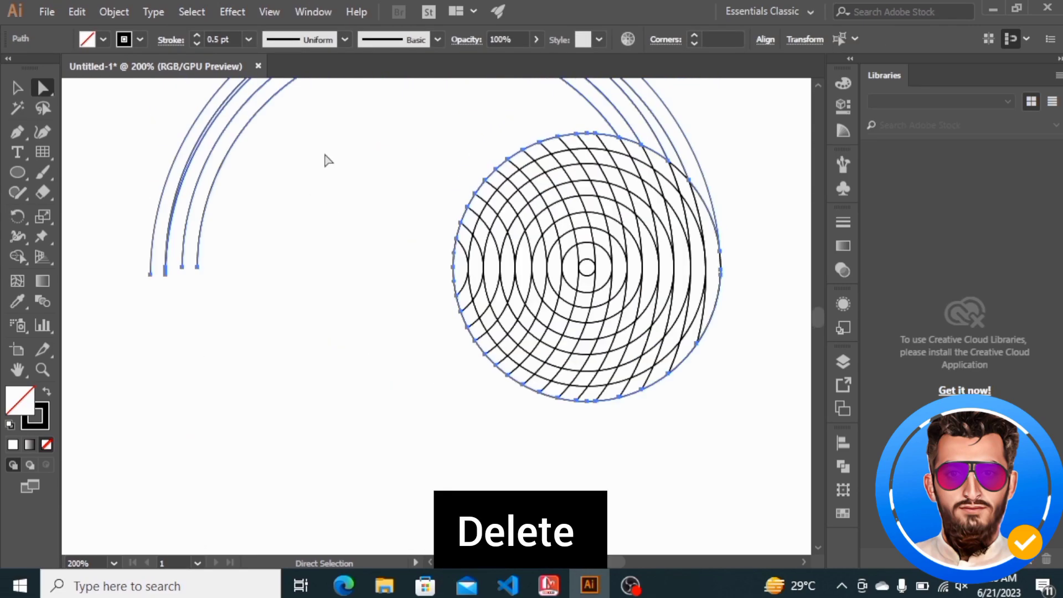
key(Delete)
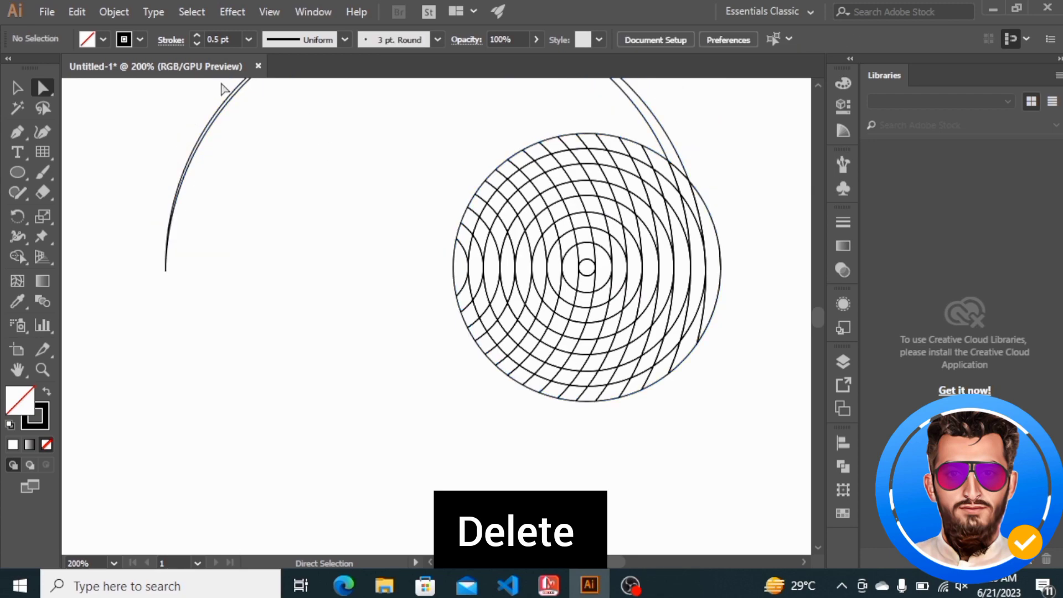
Delete the leftover thin outer arcs to the left of and above the divided right-hand circle.
drag(258, 168, 256, 166)
key(Delete)
scroll(438, 213, up, 2)
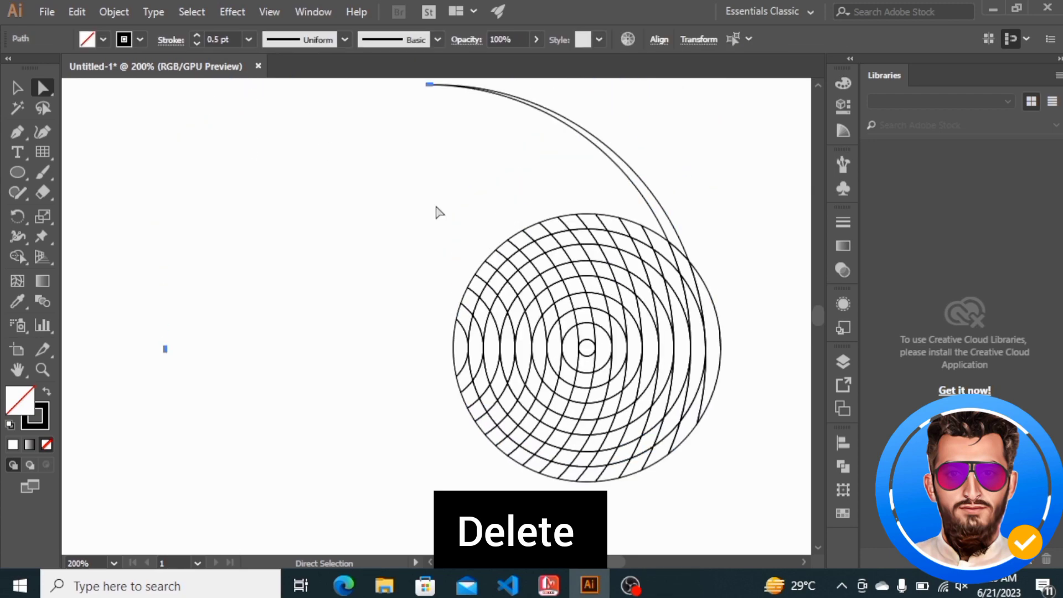
drag(652, 83, 541, 200)
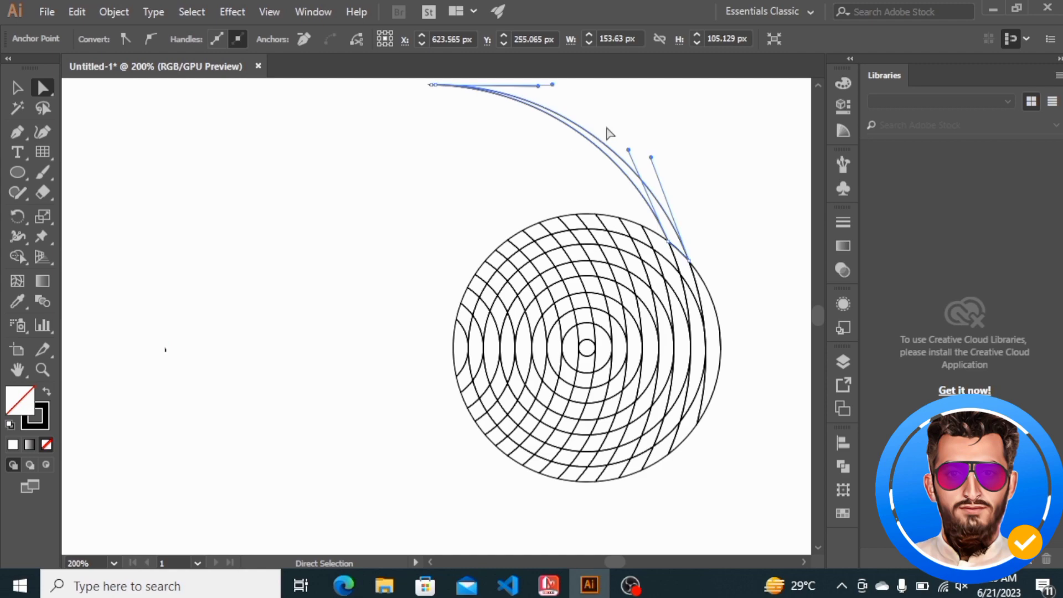
key(Delete)
Delete the two tiny stray path fragments left above and to the left of the divided circle.
drag(482, 105, 334, 120)
scroll(325, 178, down, 6)
scroll(423, 295, down, 1)
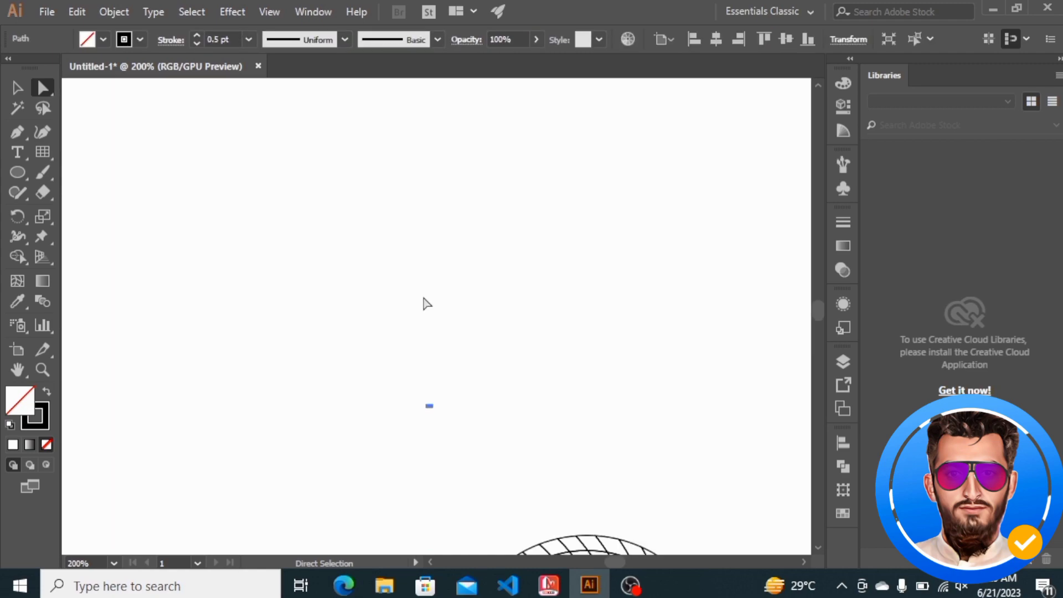
key(Delete)
scroll(332, 377, down, 6)
drag(225, 337, 121, 458)
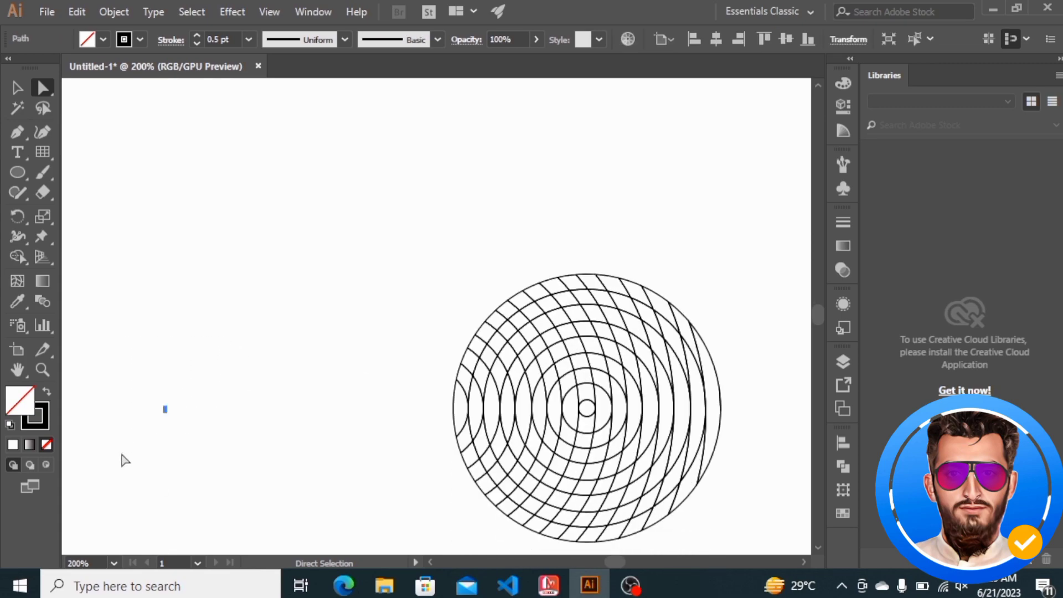
key(Delete)
Select the whole divided circle, move it left towards the middle of the canvas and enlarge it proportionally about its centre.
scroll(323, 373, down, 2)
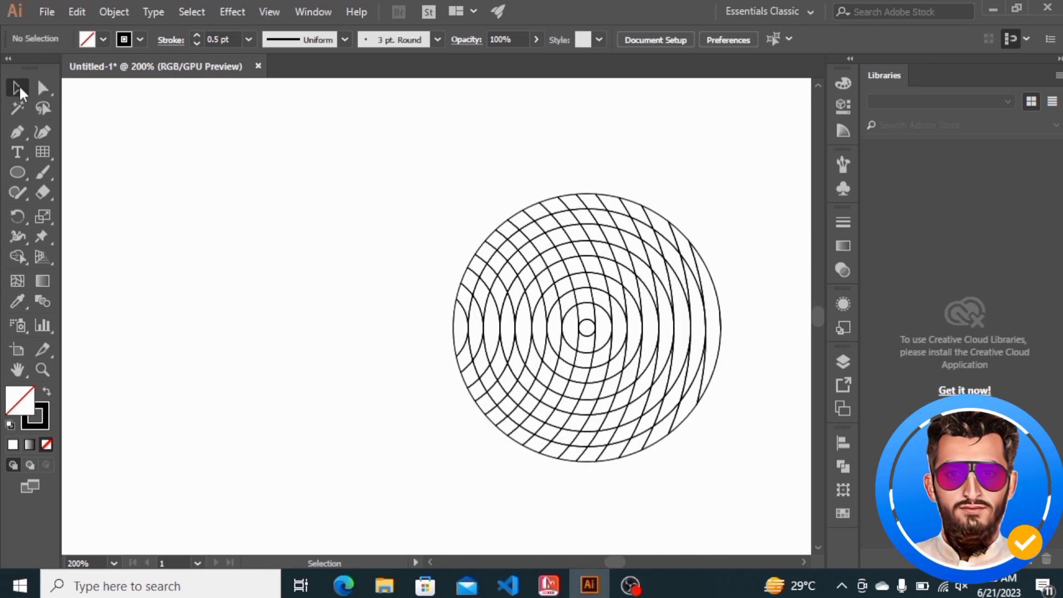
drag(707, 501, 749, 504)
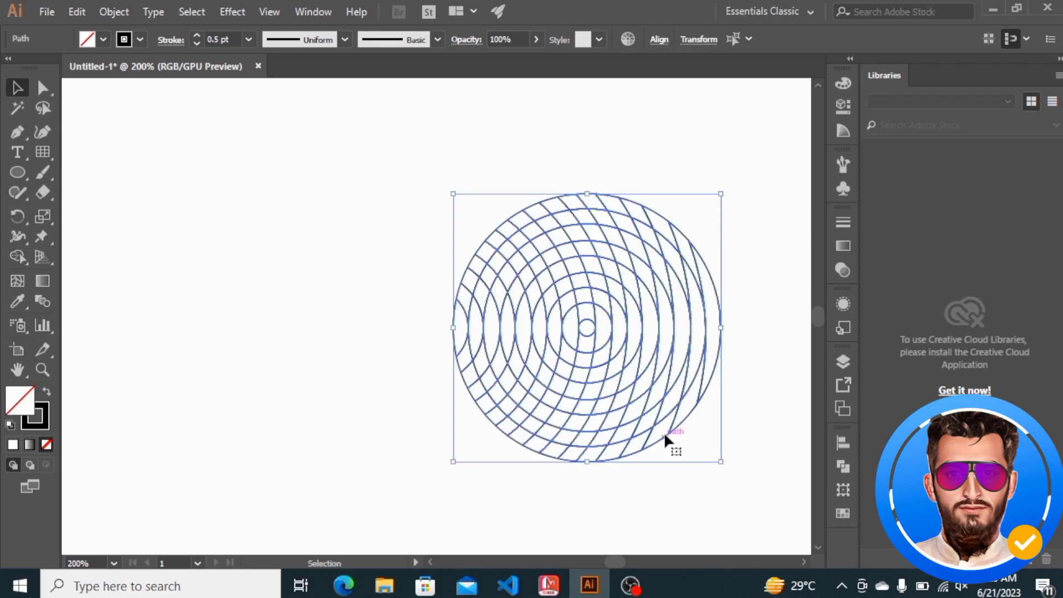
drag(619, 352, 428, 366)
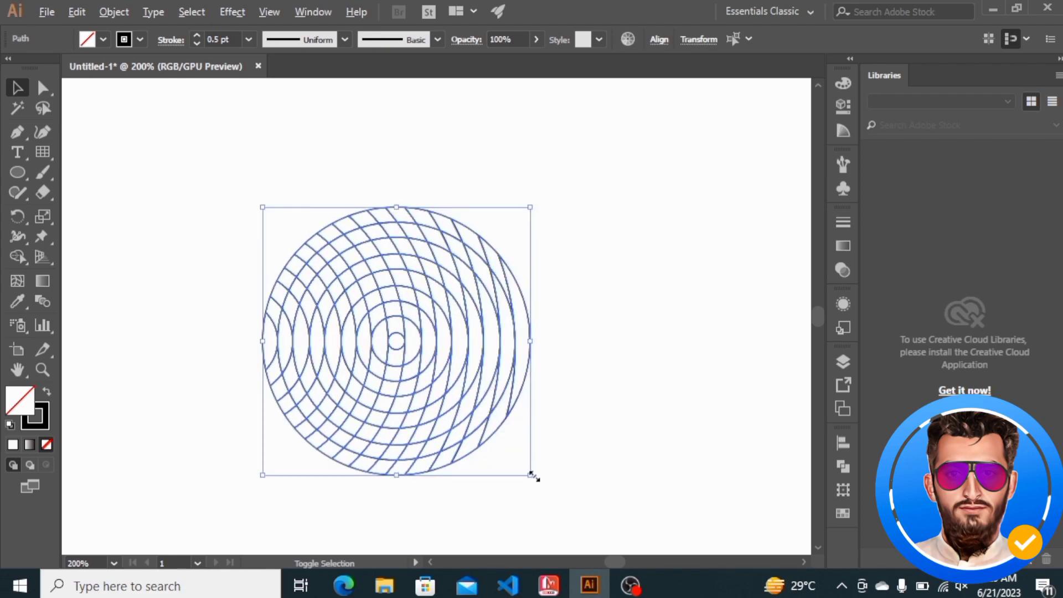
drag(534, 476, 576, 530)
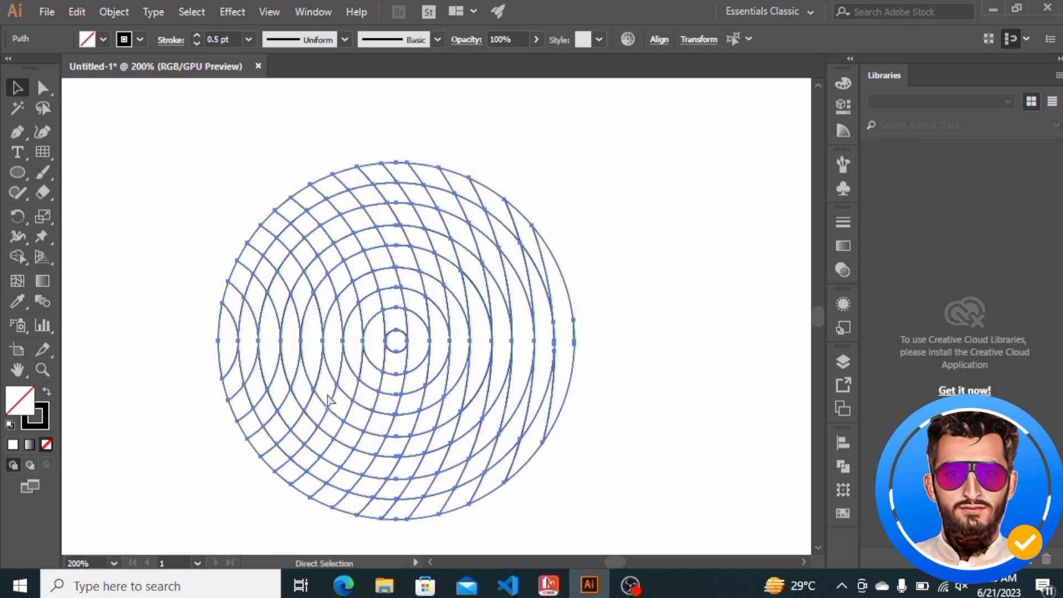
Merge the curved strip of regions from the circle's lower edge up through the small centre circle with the Shape Builder tool.
scroll(327, 394, right, 3)
scroll(327, 394, left, 5)
scroll(328, 394, down, 2)
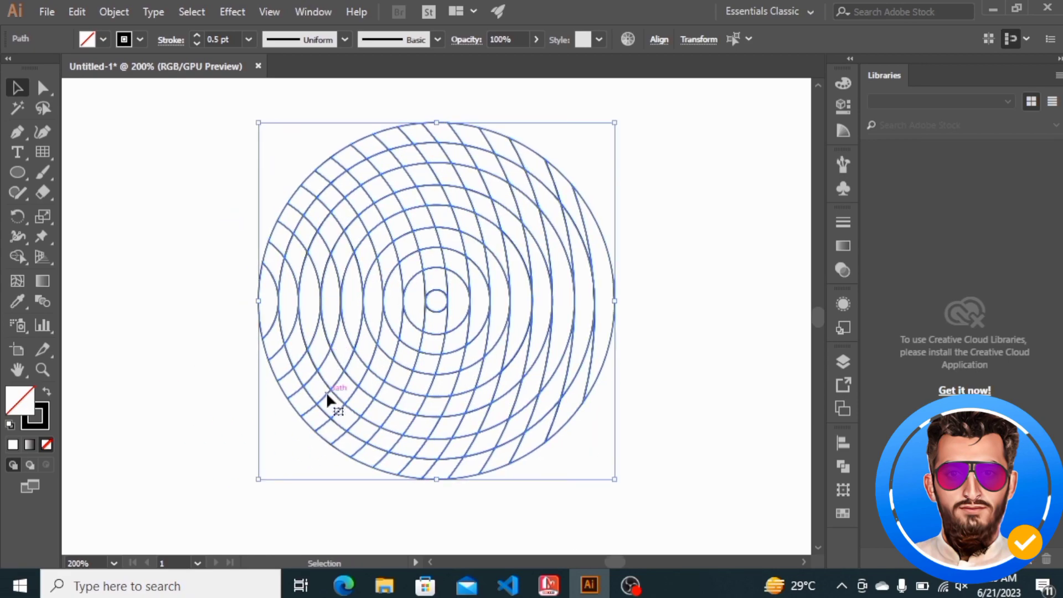
click(17, 257)
drag(413, 382, 428, 305)
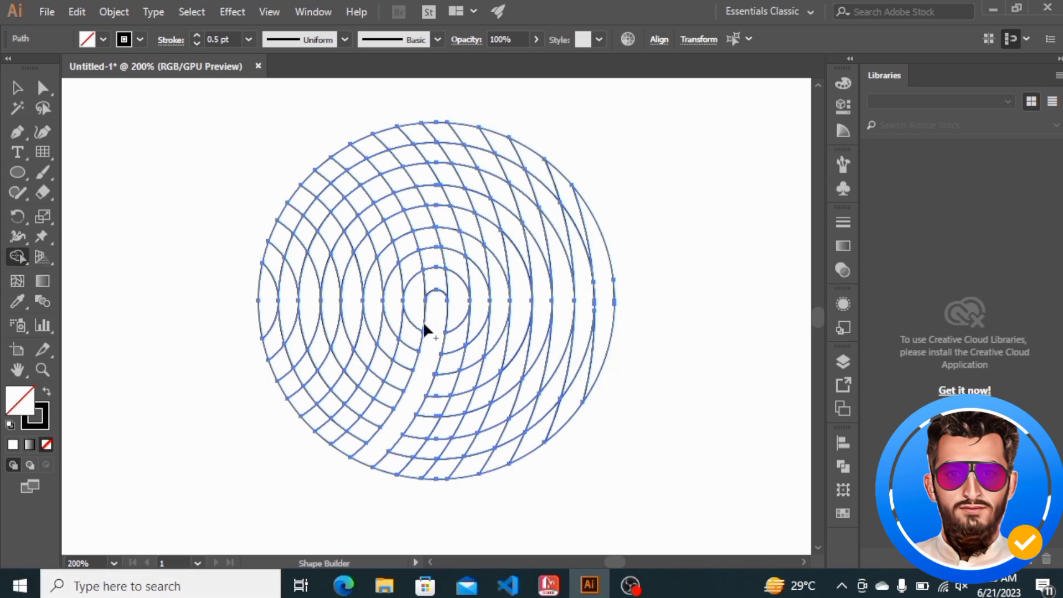
Merge the regions between consecutive rings into four arched bands around the central loop with the Shape Builder tool.
mouse_move(341, 446)
mouse_down()
mouse_move(401, 365)
mouse_move(418, 307)
mouse_move(458, 284)
mouse_move(453, 344)
mouse_move(419, 441)
mouse_up()
mouse_move(326, 435)
mouse_down()
mouse_move(356, 420)
mouse_move(408, 277)
mouse_move(475, 314)
mouse_up()
drag(431, 455, 454, 450)
mouse_move(484, 402)
mouse_down()
mouse_move(500, 324)
mouse_move(488, 261)
mouse_move(373, 301)
mouse_up()
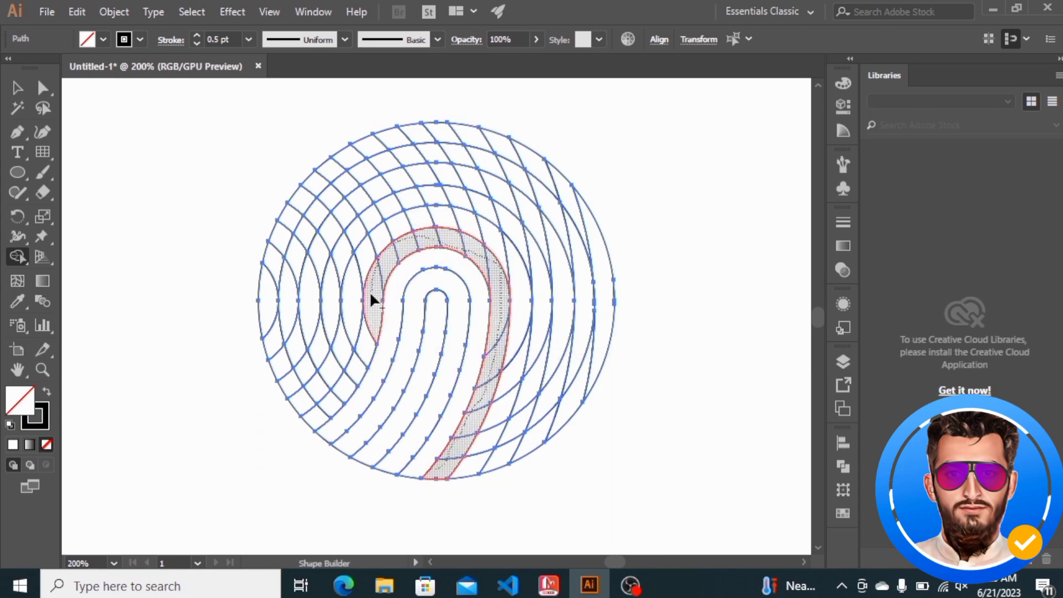
Merge the remaining regions into continuous arched bands out to the circle's edge with the Shape Builder tool.
drag(318, 416, 318, 417)
drag(302, 403, 355, 314)
mouse_move(429, 226)
mouse_down()
mouse_move(483, 241)
mouse_move(517, 287)
mouse_move(511, 367)
mouse_move(480, 465)
mouse_up()
mouse_move(487, 464)
mouse_down()
mouse_move(513, 417)
mouse_move(543, 276)
mouse_move(416, 202)
mouse_move(321, 344)
mouse_move(280, 364)
mouse_move(323, 250)
mouse_move(459, 173)
mouse_move(560, 327)
mouse_move(566, 354)
mouse_up()
mouse_move(570, 388)
mouse_down()
mouse_move(583, 264)
mouse_move(543, 207)
mouse_move(472, 164)
mouse_move(370, 169)
mouse_up()
key(ctrl+z)
mouse_move(561, 411)
mouse_down()
mouse_move(585, 318)
mouse_move(554, 204)
mouse_move(494, 165)
mouse_move(391, 156)
mouse_move(337, 189)
mouse_move(295, 255)
mouse_move(286, 317)
mouse_move(281, 264)
mouse_move(320, 178)
mouse_move(415, 133)
mouse_up()
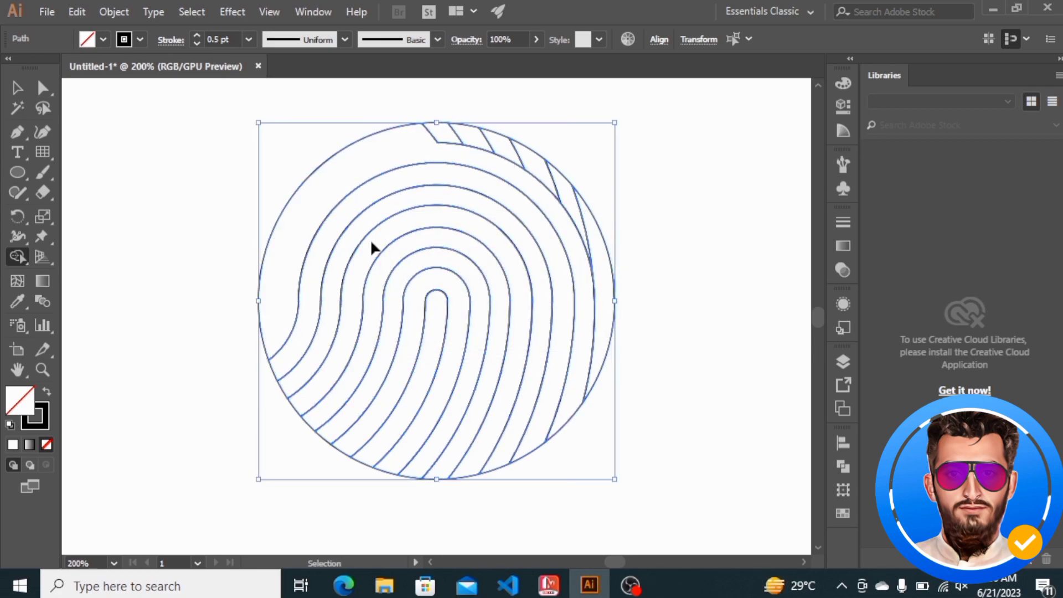
key(ctrl+z)
mouse_move(269, 294)
mouse_down()
mouse_move(282, 237)
mouse_move(469, 136)
mouse_move(588, 233)
mouse_move(595, 283)
mouse_up()
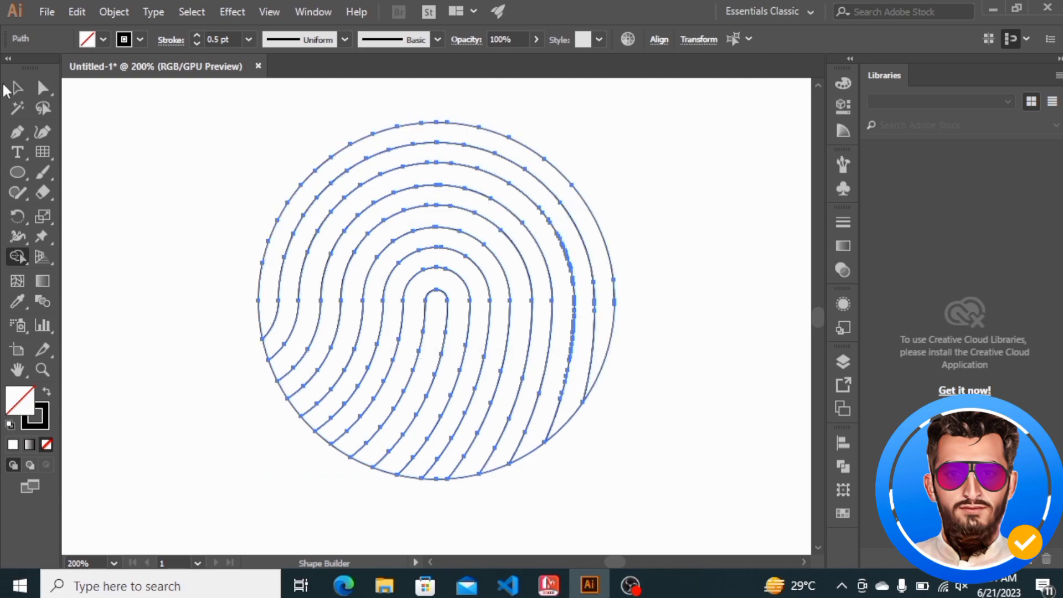
Select the whole design, set its stroke to 3 pt and add extra anchor points to its paths.
click(17, 88)
mouse_move(256, 123)
mouse_down()
mouse_move(410, 240)
mouse_move(487, 343)
mouse_up()
click(248, 39)
click(260, 153)
click(114, 12)
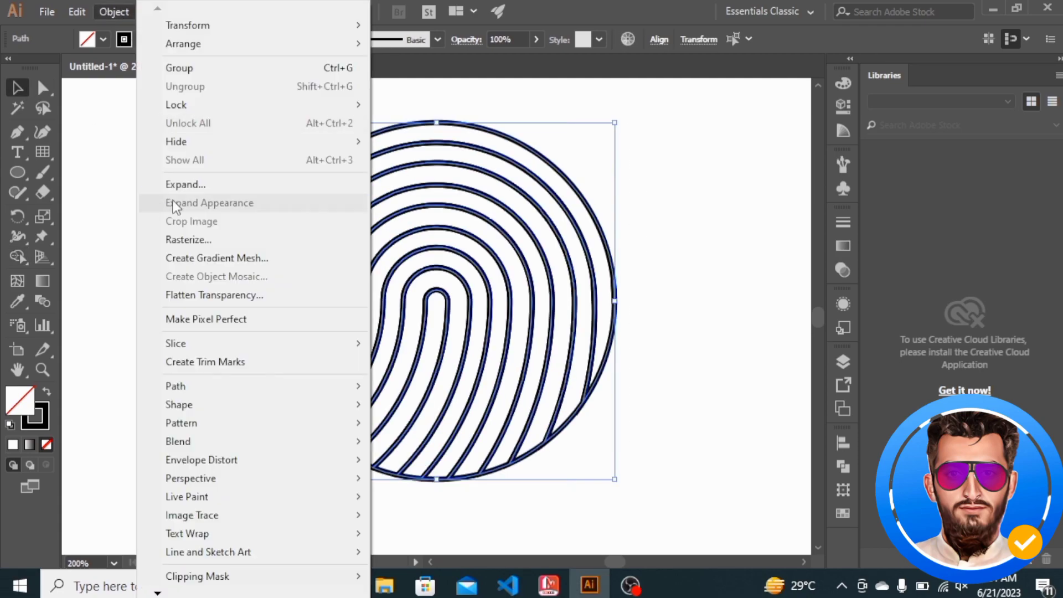
mouse_move(183, 385)
click(396, 302)
Delete the outline segments that join the ridge ends along the circle's lower-left edge.
click(43, 88)
click(166, 221)
click(264, 351)
key(Delete)
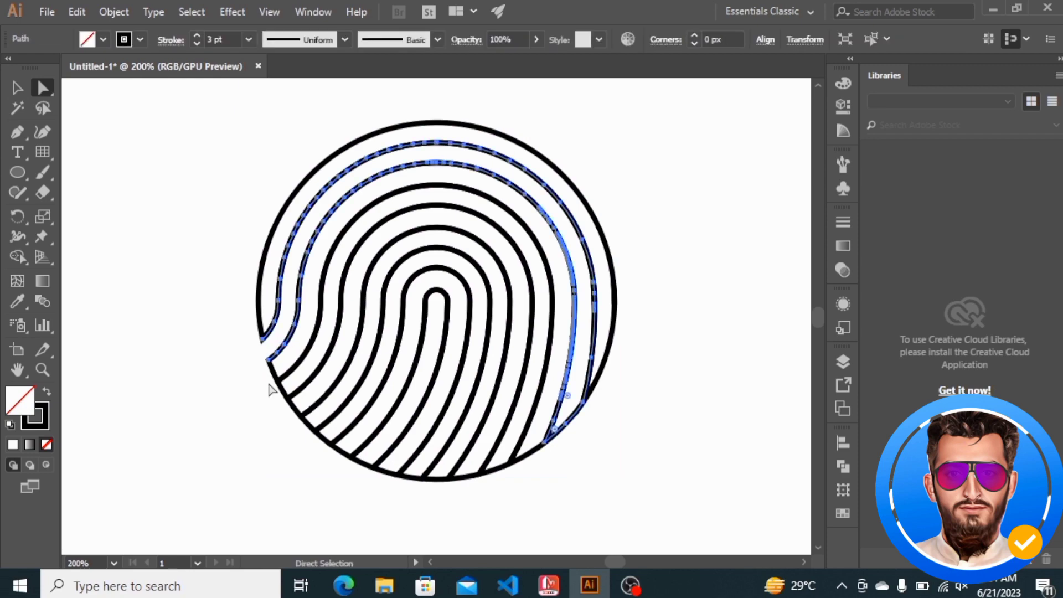
click(274, 370)
key(Delete)
key(Delete)
click(282, 388)
key(Delete)
click(295, 406)
key(Delete)
click(342, 451)
key(Delete)
Delete the outline segments that join the ridge ends along the circle's bottom and lower-right edge.
click(364, 462)
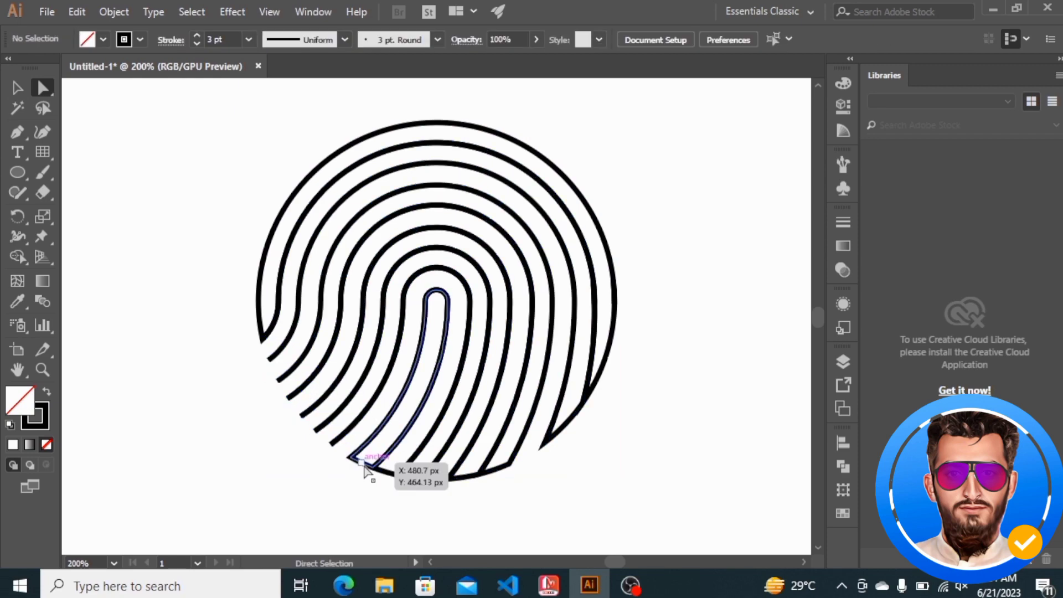
key(Delete)
click(434, 479)
key(Delete)
click(455, 479)
key(Delete)
click(463, 481)
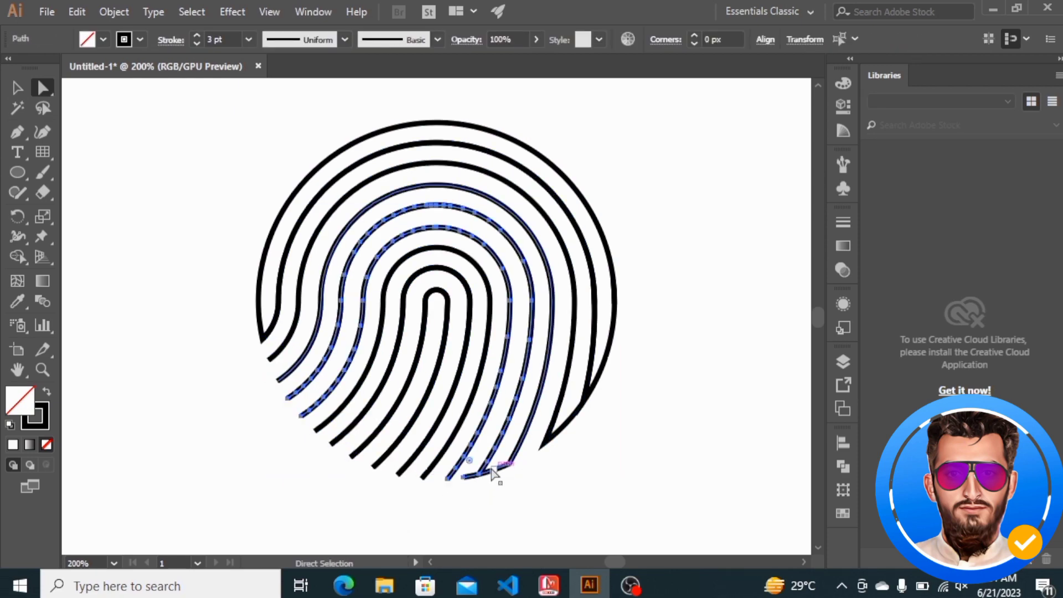
key(Delete)
click(492, 473)
key(Delete)
click(561, 438)
key(Delete)
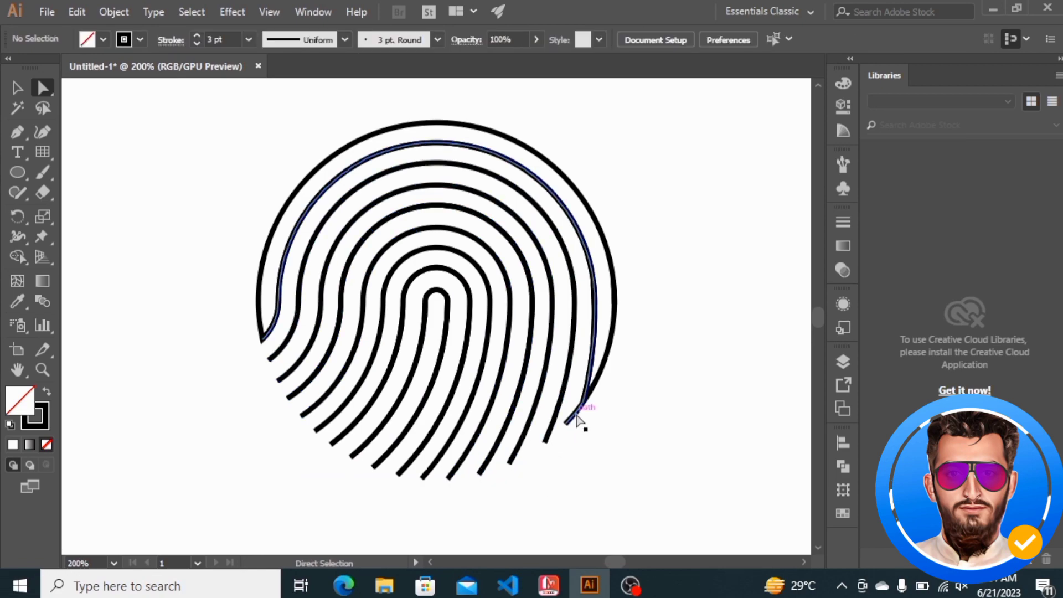
Cut a small gap in the outermost arc on the circle's left side.
click(266, 251)
key(Delete)
drag(268, 323, 228, 356)
key(Delete)
key(ctrl+z)
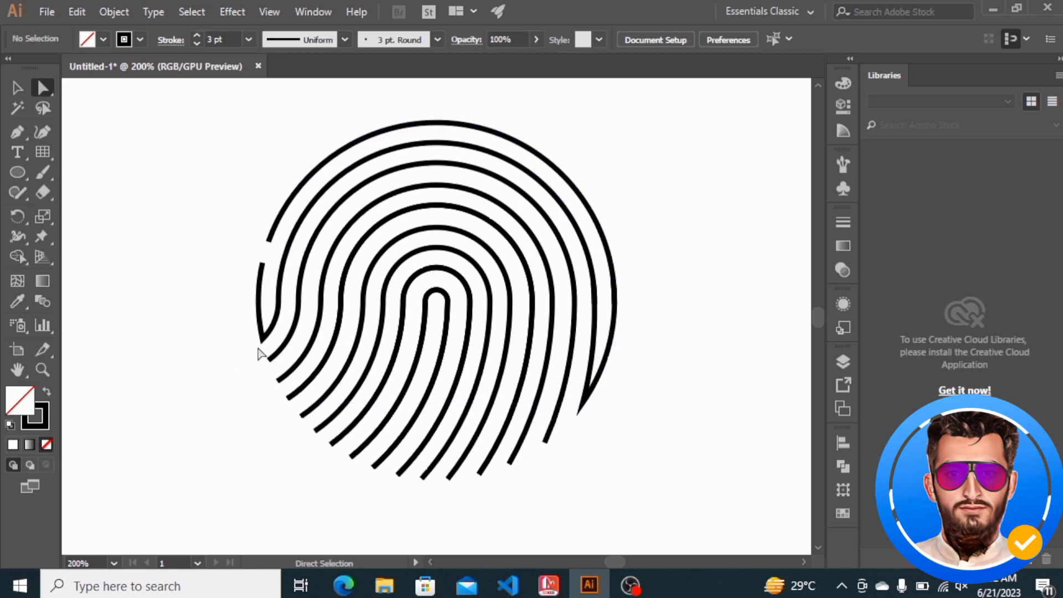
Try to delete the sharp corners where the two outermost arcs meet at the lower left and lower right.
click(264, 347)
key(Delete)
click(629, 428)
click(586, 409)
key(Delete)
click(580, 387)
key(ctrl+z)
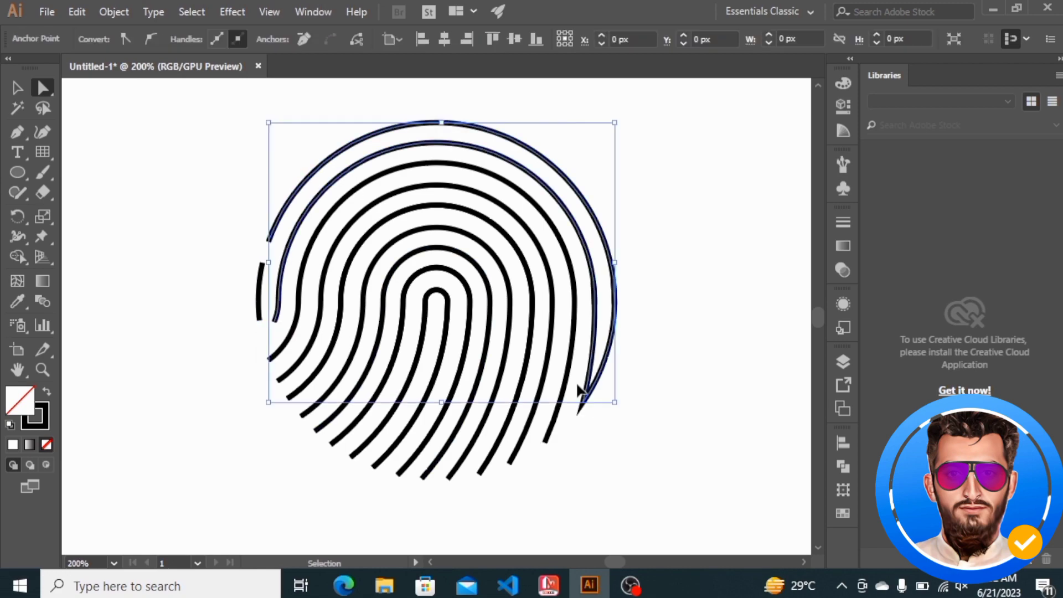
key(ctrl+z)
Break the two outermost arcs into dashes along the circle's left and upper-left side.
click(288, 283)
click(279, 281)
key(Delete)
click(388, 127)
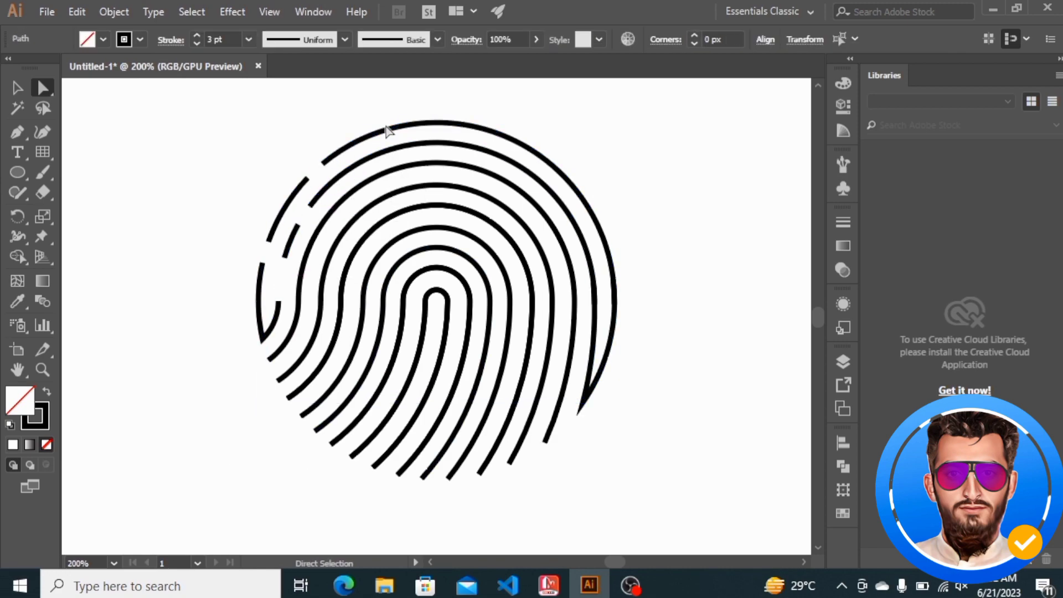
key(Delete)
Cut gaps in the two outermost arcs along the upper-right and right side of the circle.
click(587, 207)
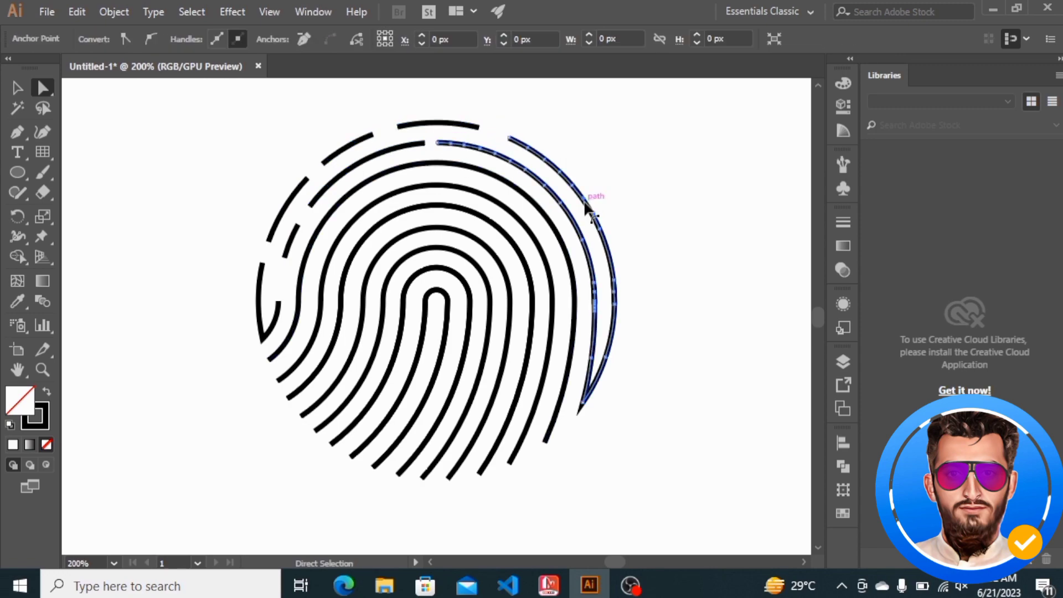
key(Delete)
click(535, 172)
click(534, 175)
key(Delete)
click(614, 292)
key(Delete)
key(Delete)
key(ctrl+z)
click(613, 289)
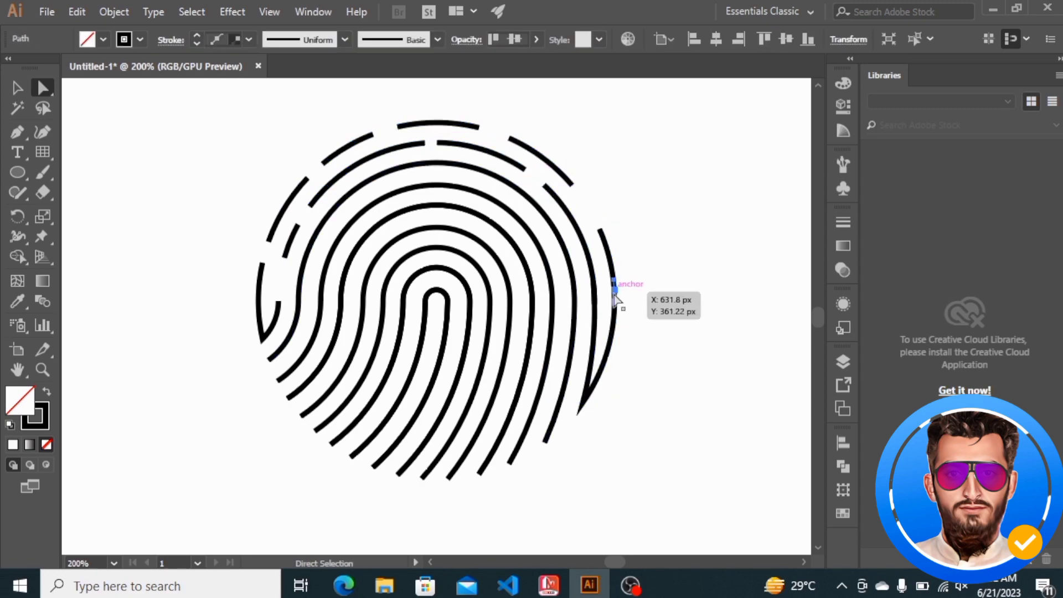
key(Delete)
Cut gaps in the fourth ridge from the outside, at its top and on its upper-left side.
click(453, 187)
key(Delete)
click(330, 255)
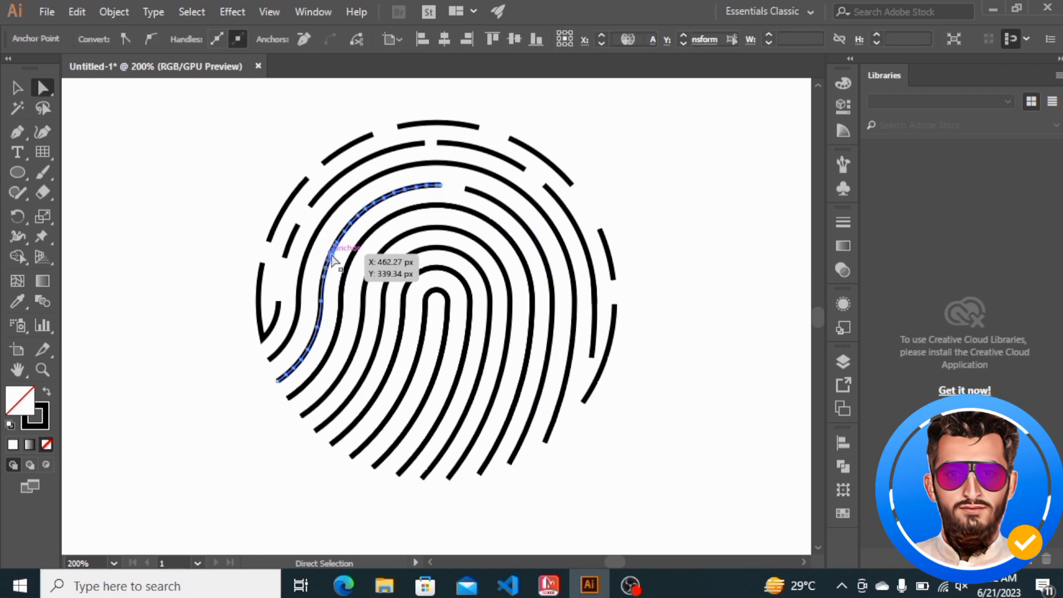
key(Delete)
Try to cut a gap at mid-height in the fourth ridge's right side.
click(552, 300)
key(Delete)
key(ctrl+z)
click(519, 309)
click(552, 301)
key(Delete)
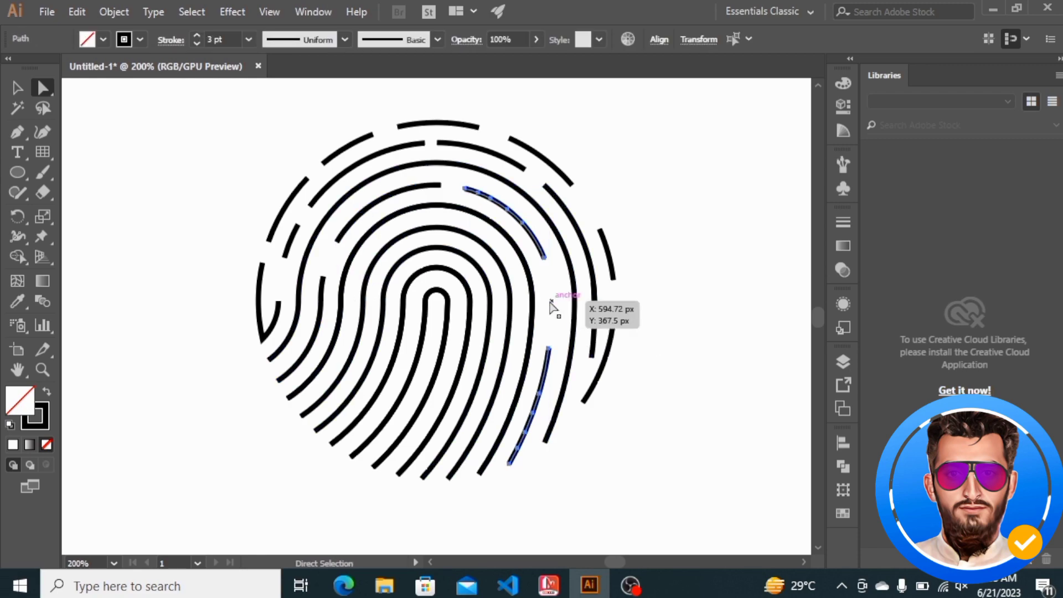
key(ctrl+z)
Cut an upper and a lower gap in the right side of the fourth ridge from the outside.
click(534, 242)
key(Delete)
click(652, 327)
click(544, 382)
key(Delete)
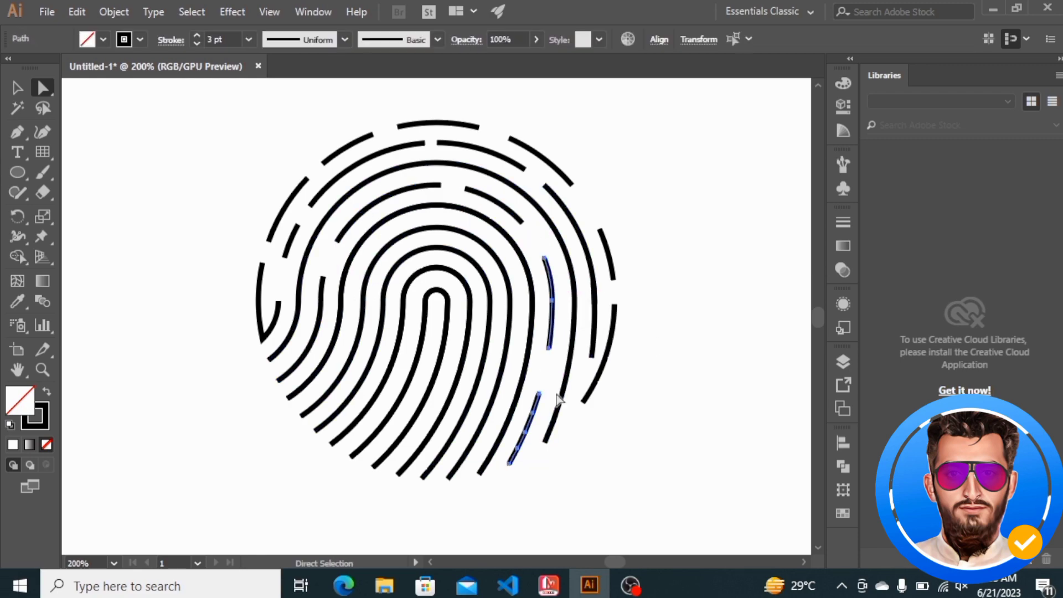
Cut gaps in the fifth ridge at its lower right, upper right, upper left and lower left.
click(516, 406)
key(Delete)
click(487, 220)
key(Delete)
click(375, 227)
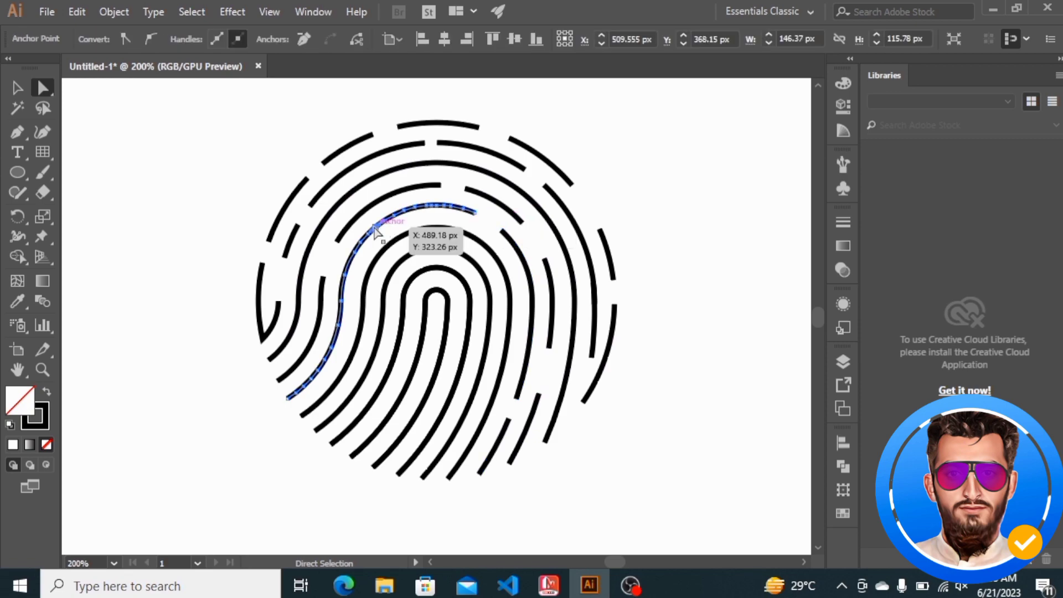
key(Delete)
click(338, 326)
key(Delete)
Cut gaps in the left side of the sixth ridge, near its lower end and at its upper bend.
click(325, 397)
key(Delete)
click(375, 260)
key(Delete)
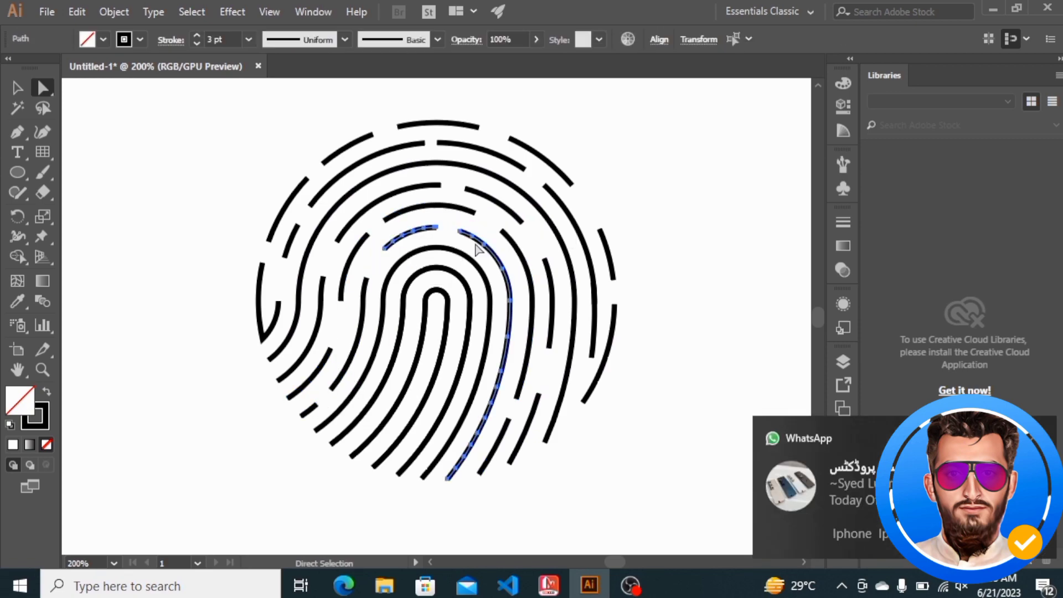
Cut gaps in the three innermost ridges, along their left sides and in the right side of the second-innermost one.
click(456, 281)
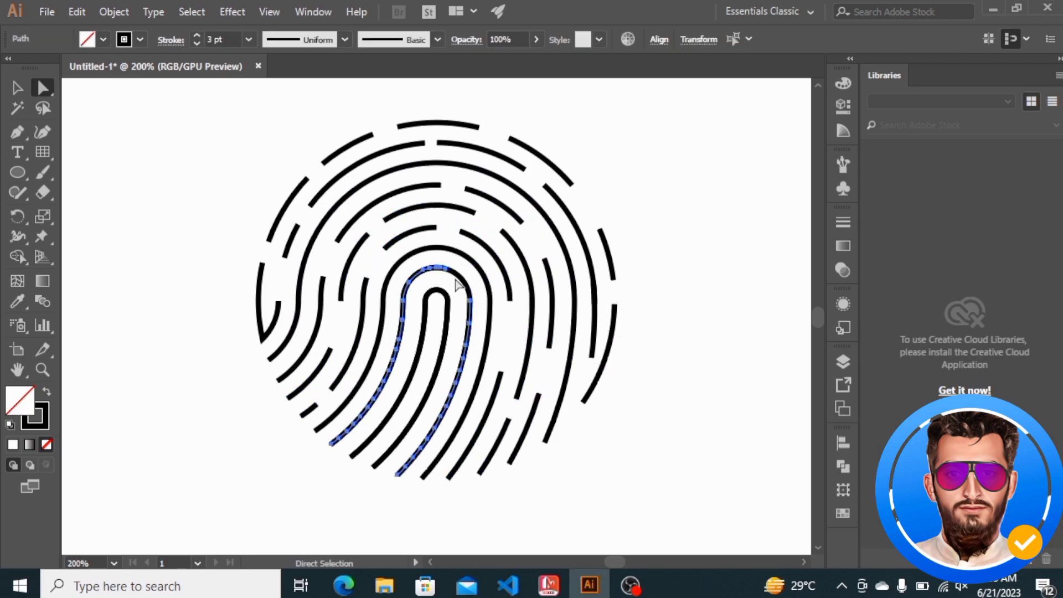
click(385, 290)
key(Delete)
click(388, 370)
key(Delete)
click(388, 418)
key(Delete)
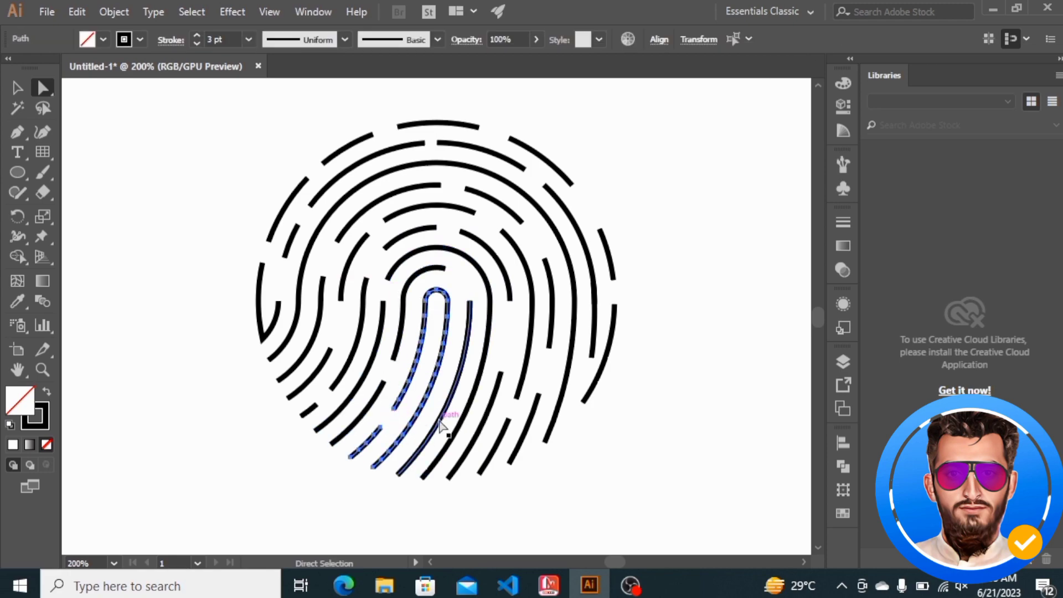
click(440, 422)
key(Delete)
Cut a lower and an upper gap in the right side of the third-innermost ridge.
click(474, 396)
key(Delete)
key(Delete)
key(ctrl+z)
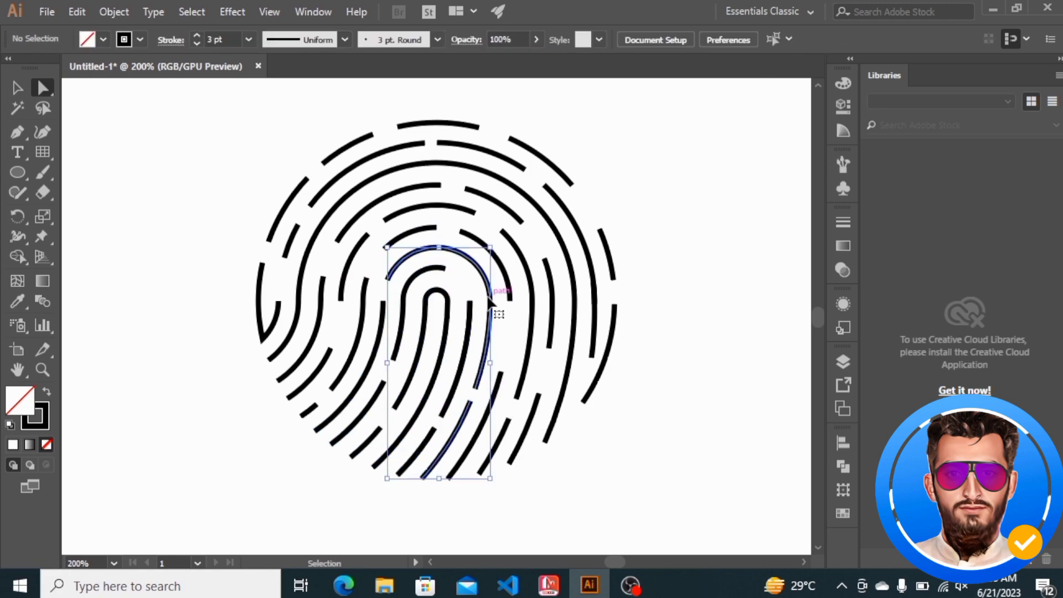
click(518, 286)
click(482, 275)
key(Delete)
Delete the sharp corner joining the two outermost arcs at the circle's lower left.
drag(683, 110, 654, 131)
click(263, 339)
key(Delete)
Try to group the fingerprint ridges and align the group to centre.
right_click(487, 303)
click(17, 87)
drag(234, 142, 637, 556)
right_click(515, 294)
click(553, 318)
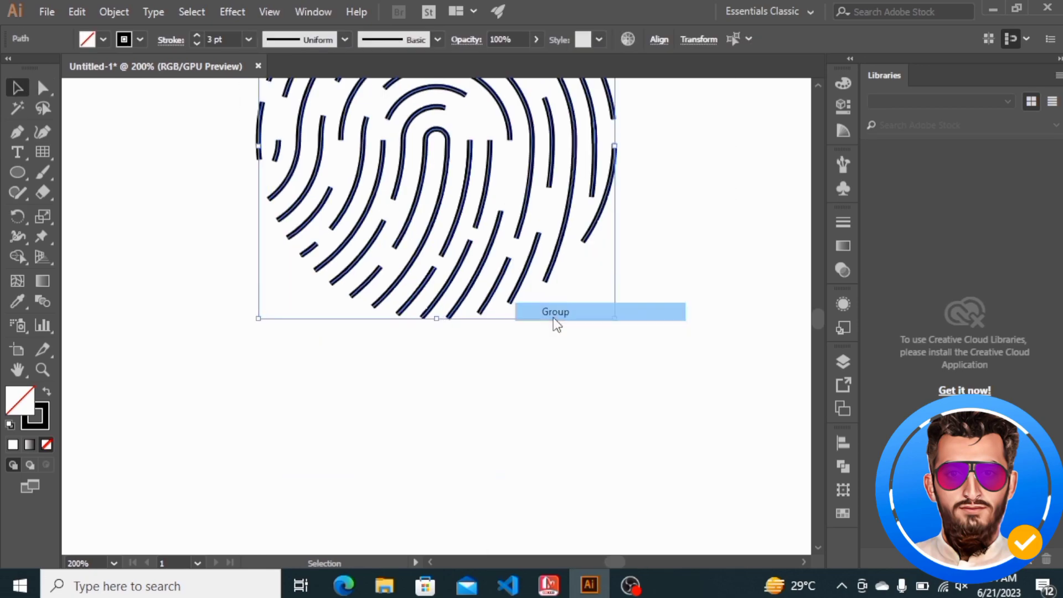
click(843, 443)
click(778, 453)
click(682, 452)
scroll(655, 405, up, 3)
click(656, 406)
scroll(655, 404, right, 4)
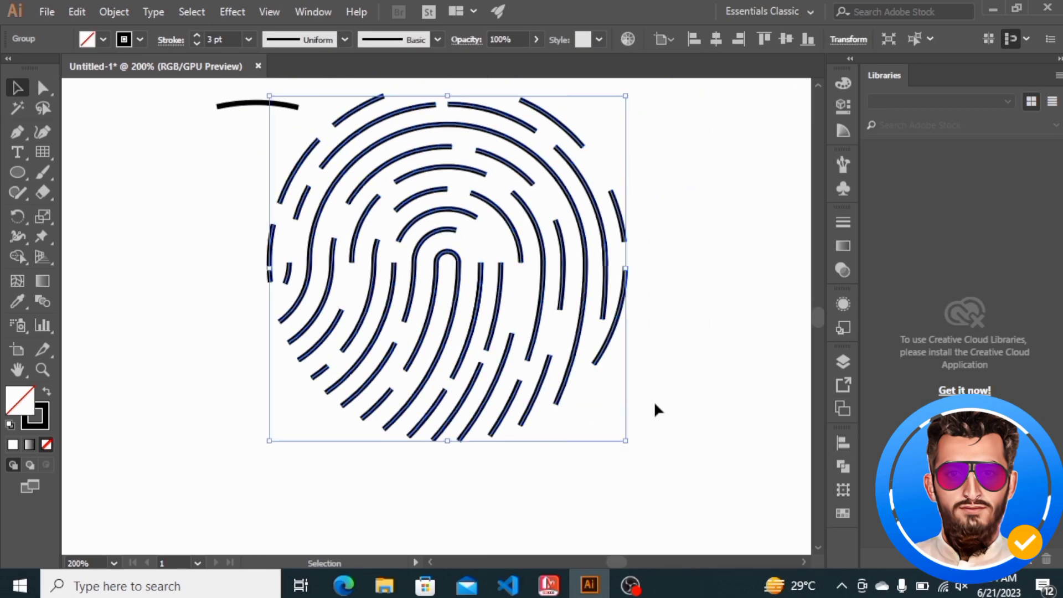
key(ctrl+z)
key(ctrl+z)
Select all fingerprint ridges including the topmost arc, group them and centre the group vertically.
drag(615, 93, 548, 493)
scroll(499, 333, right, 5)
right_click(423, 268)
click(461, 332)
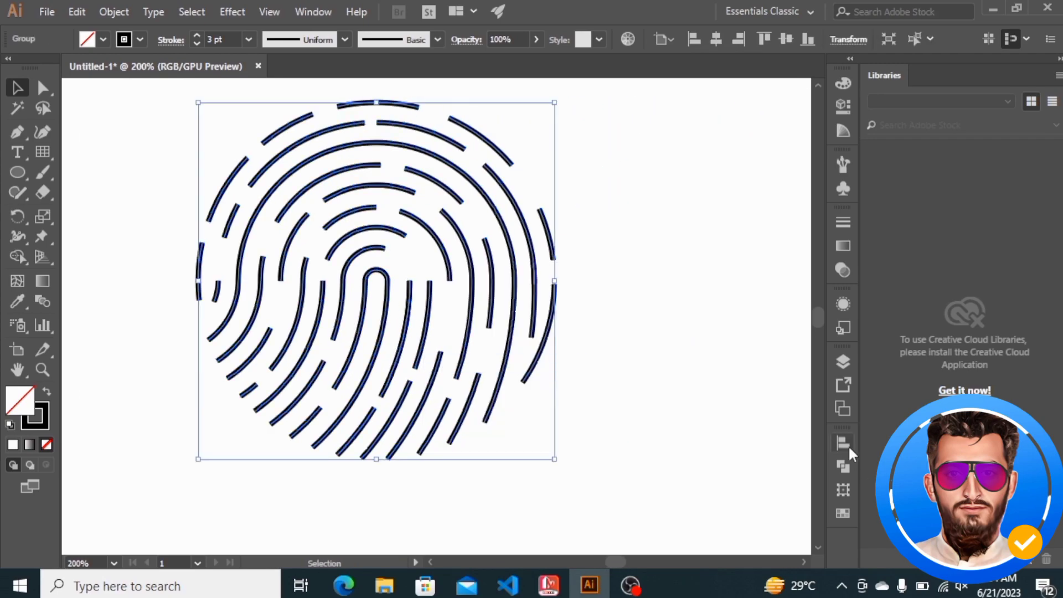
click(843, 443)
click(779, 453)
scroll(724, 375, right, 3)
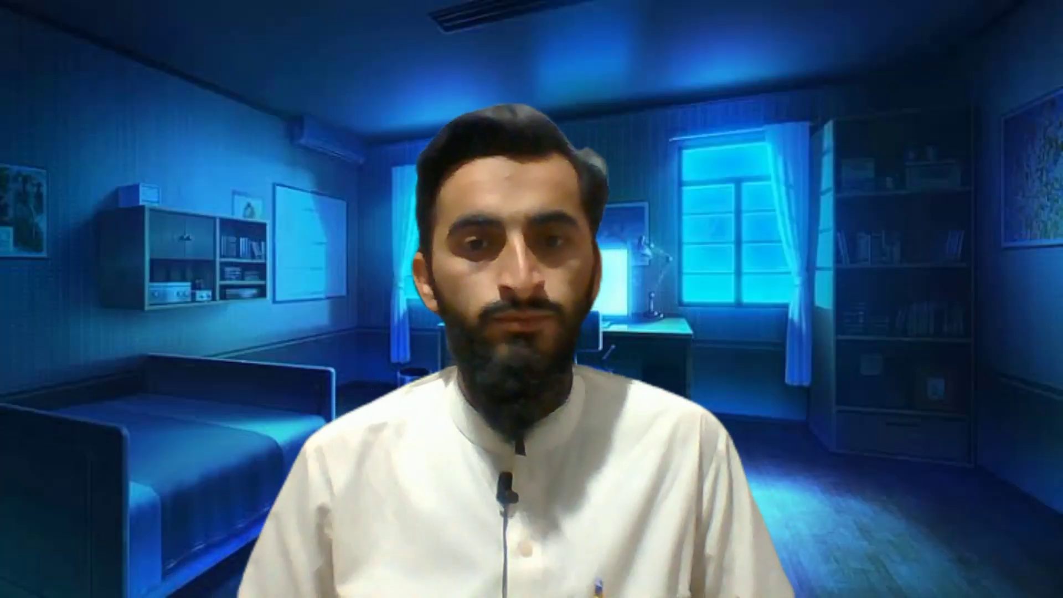